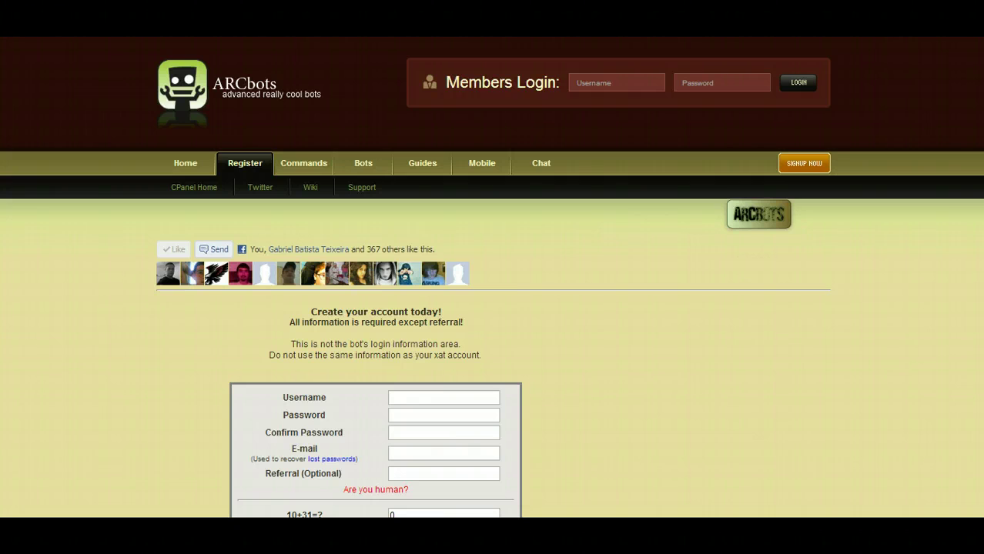
Enter the new account's username and password on the Register form, and confirm the password.
scroll(492, 308, down, 3)
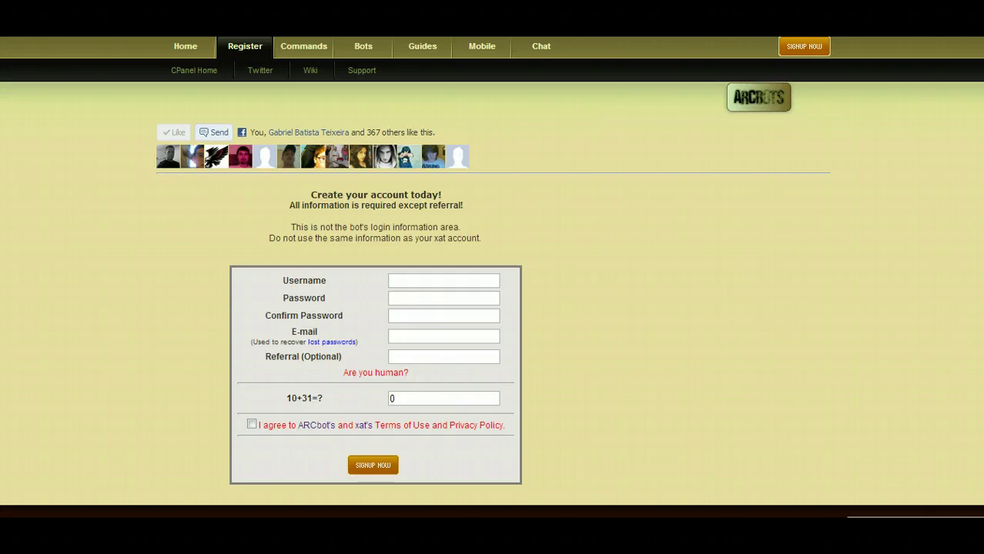
click(424, 278)
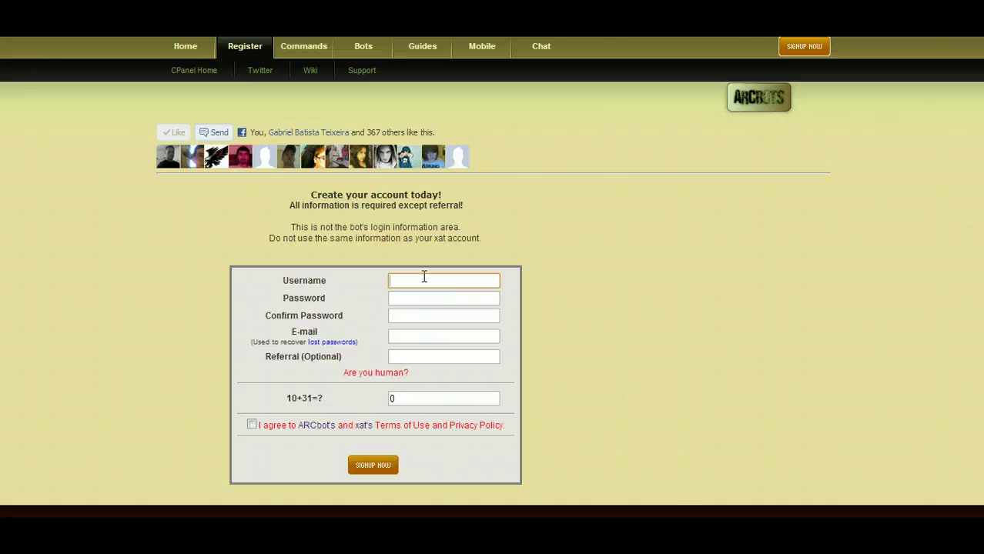
text(adam)
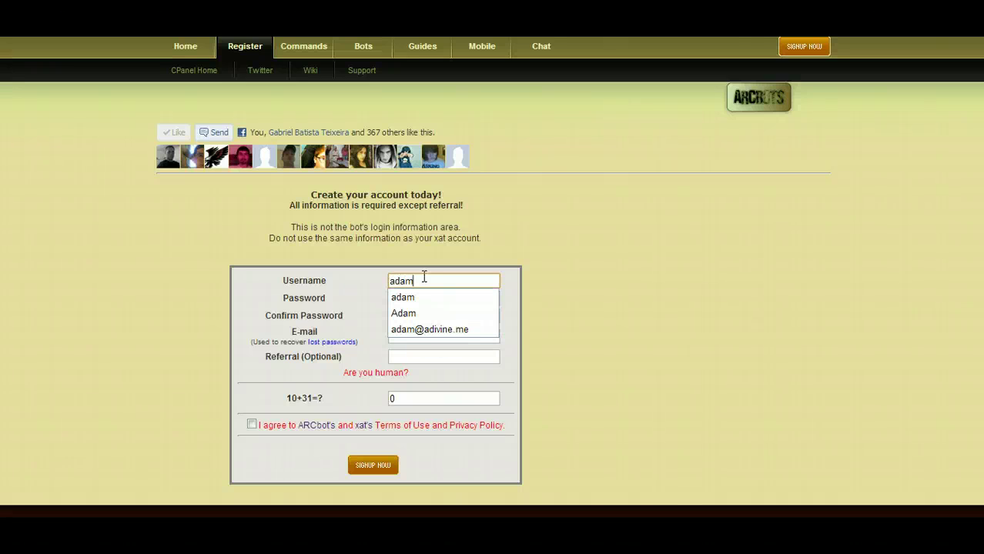
text(videos)
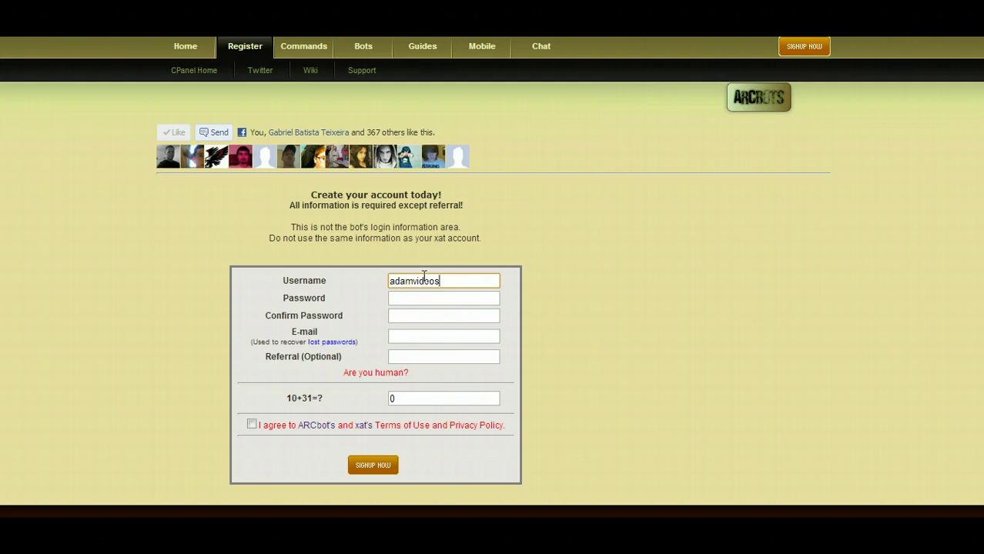
key(Tab)
text(********)
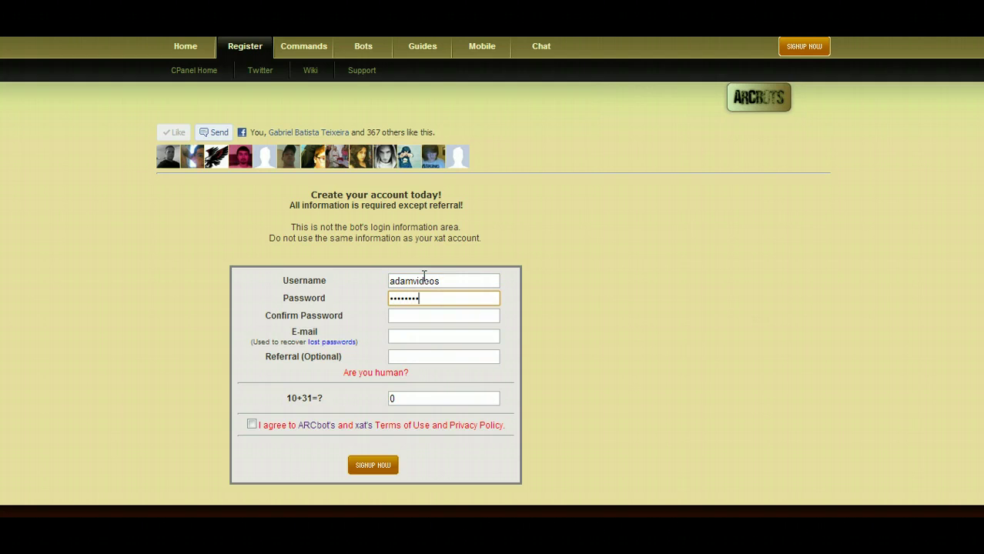
key(Tab)
text(*******)
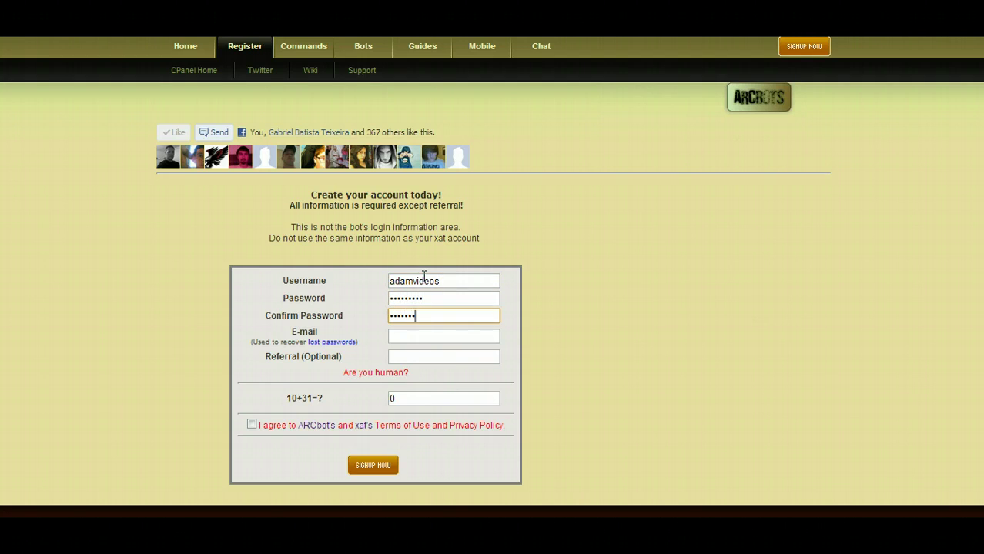
Add the recovery e-mail and referral, answer 41 to the 10+31 check, accept the terms, and sign up.
click(411, 337)
text(x)
key(Tab)
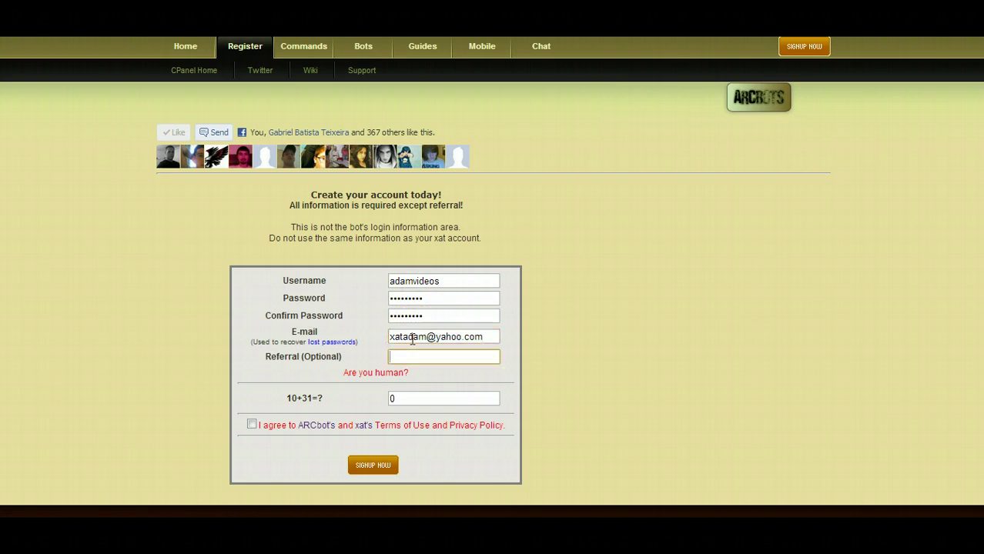
text(Adam)
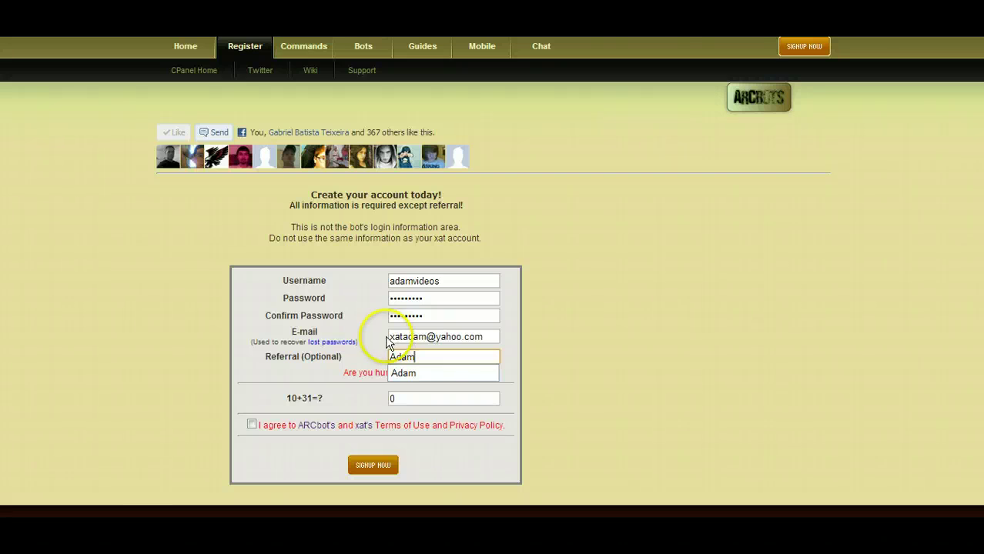
key(Tab)
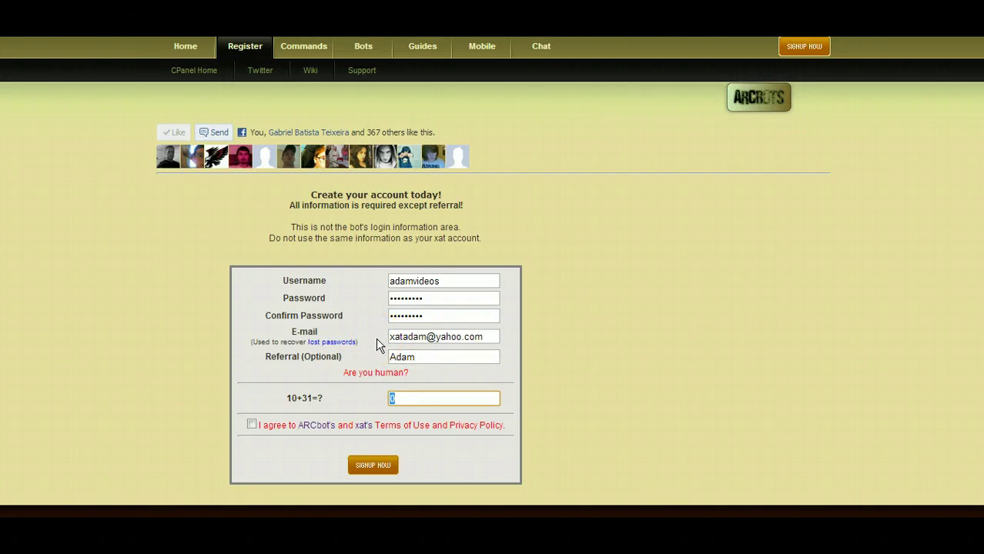
text(41)
click(253, 428)
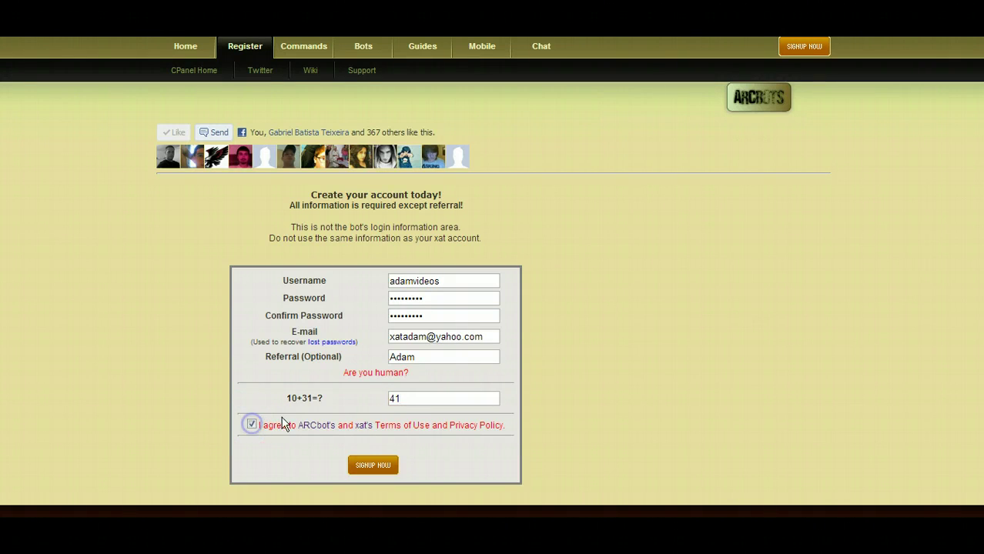
click(373, 471)
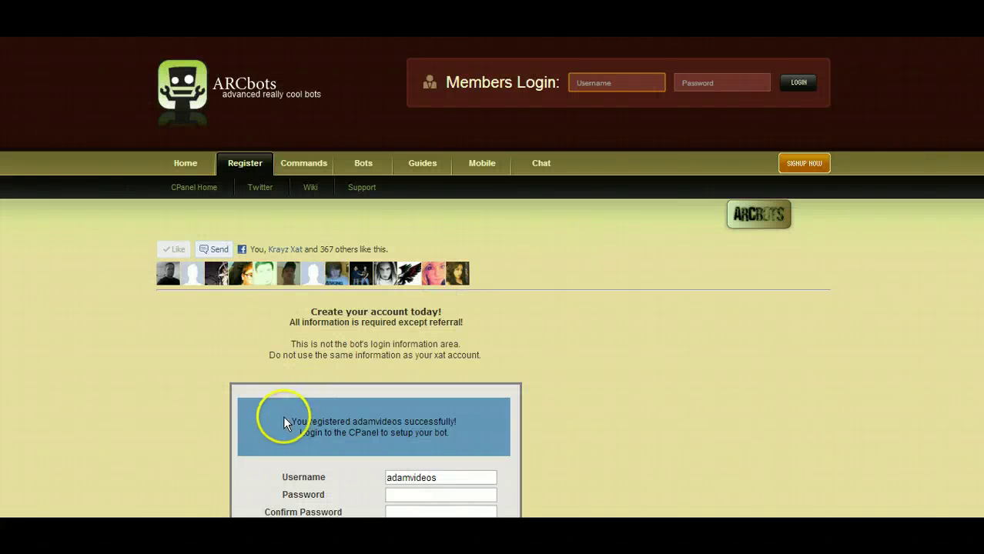
Log in to the CPanel with the new account's username and password.
drag(281, 414, 431, 433)
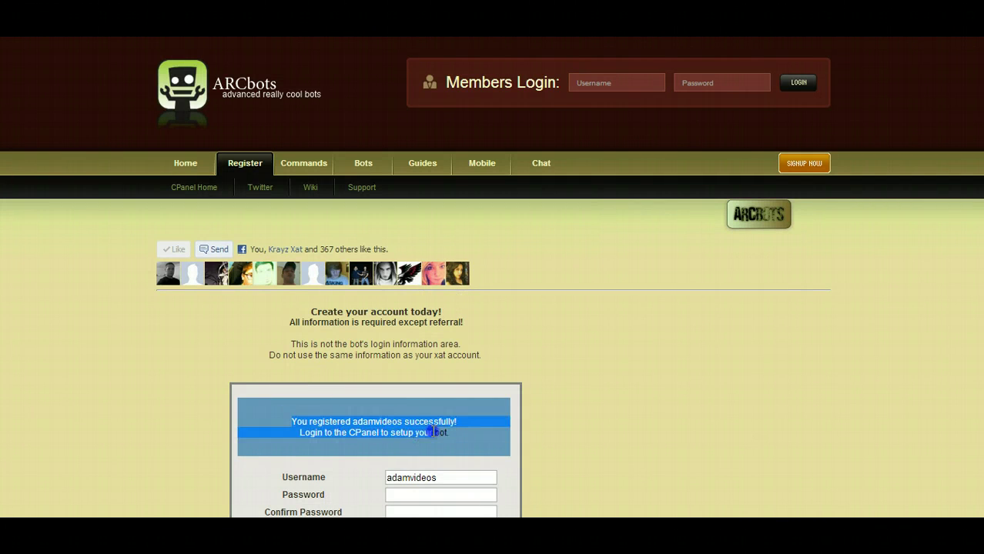
click(605, 77)
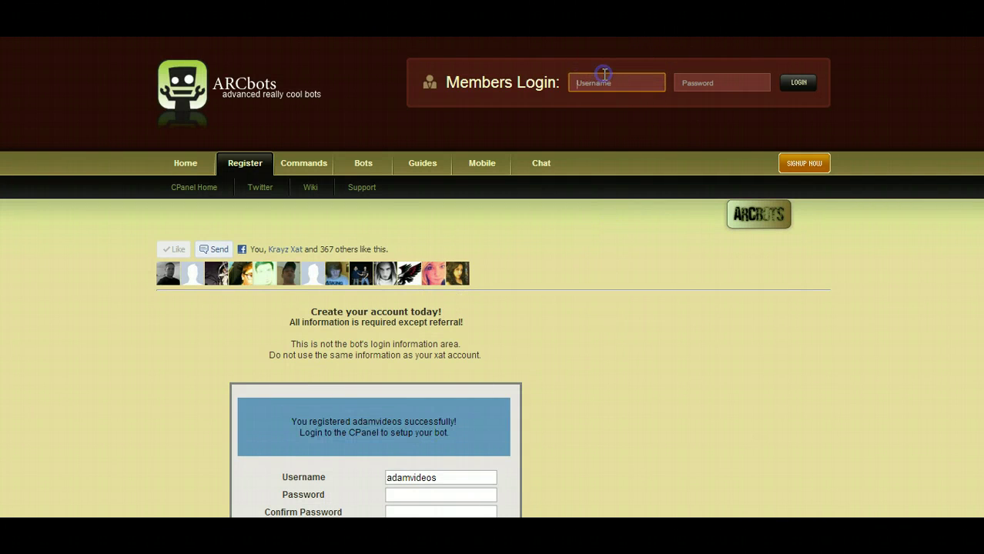
text(adamvi)
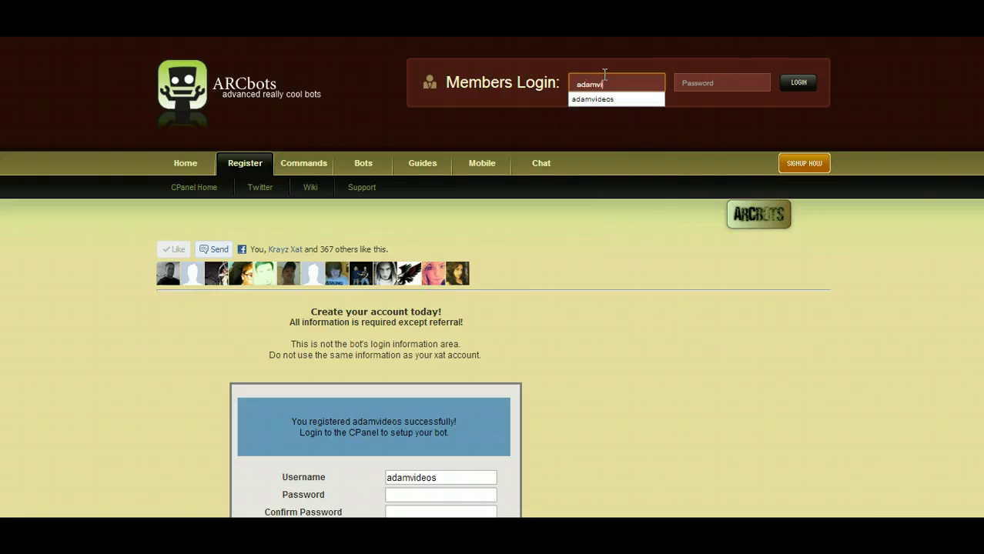
text(deos)
key(Tab)
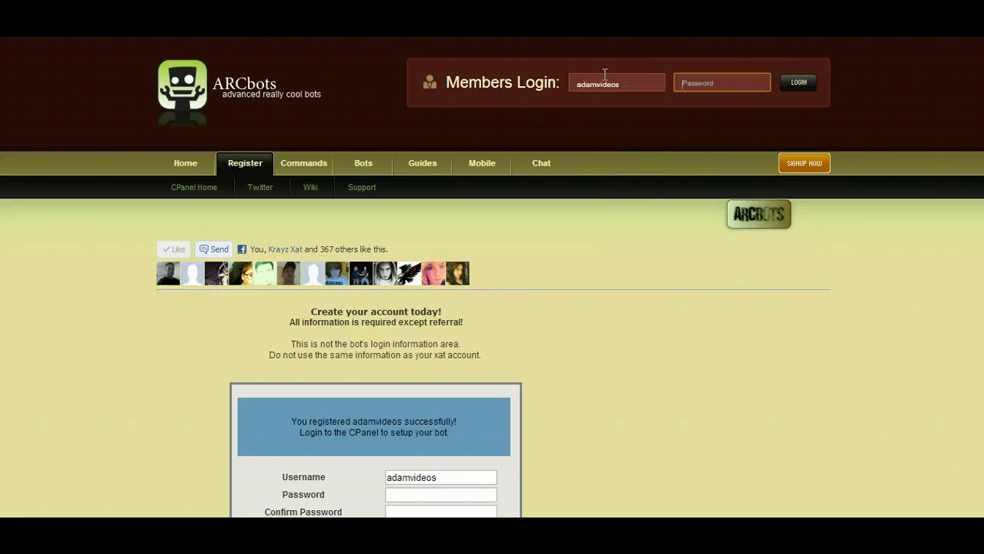
text(***)
key(Return)
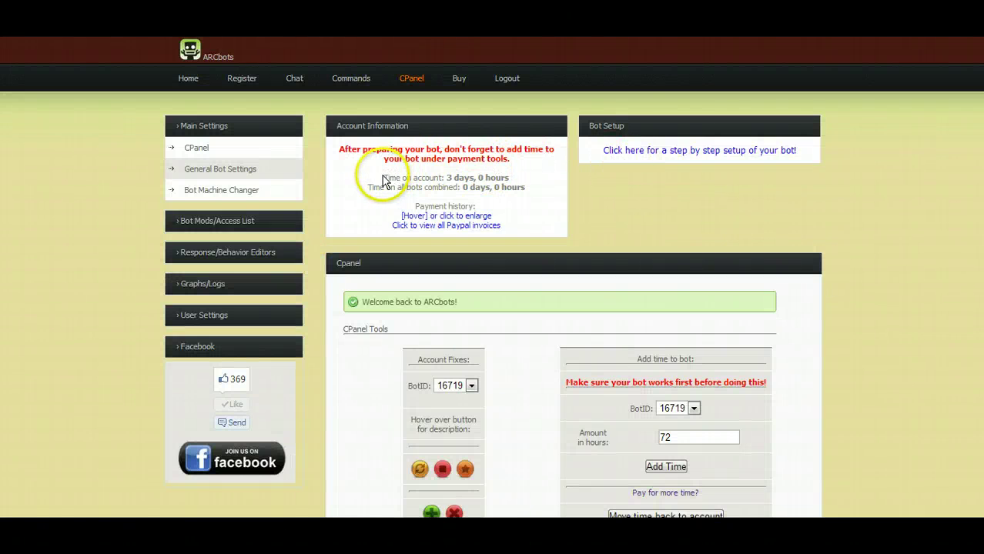
drag(381, 176, 530, 181)
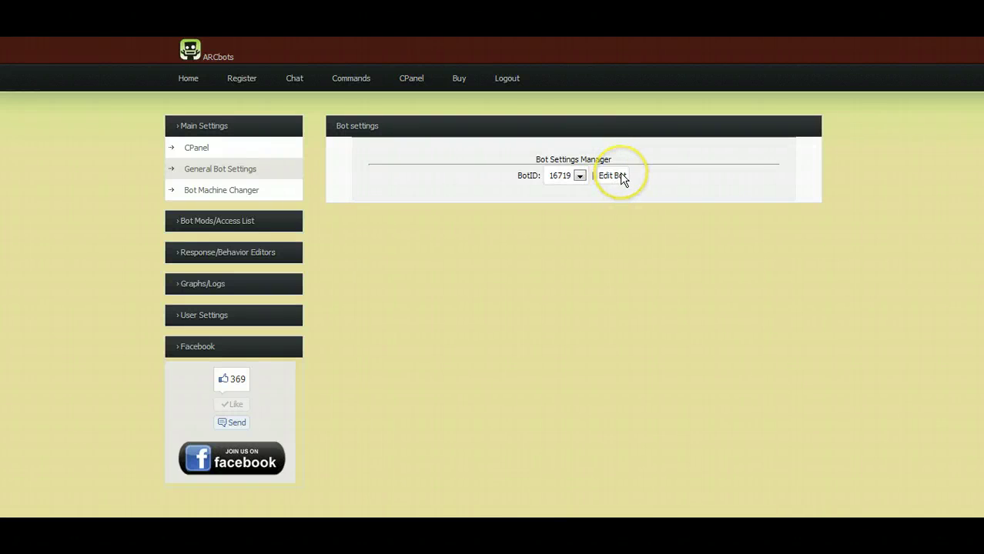
Load the bot's settings form and adjust the Snitch setting.
click(622, 176)
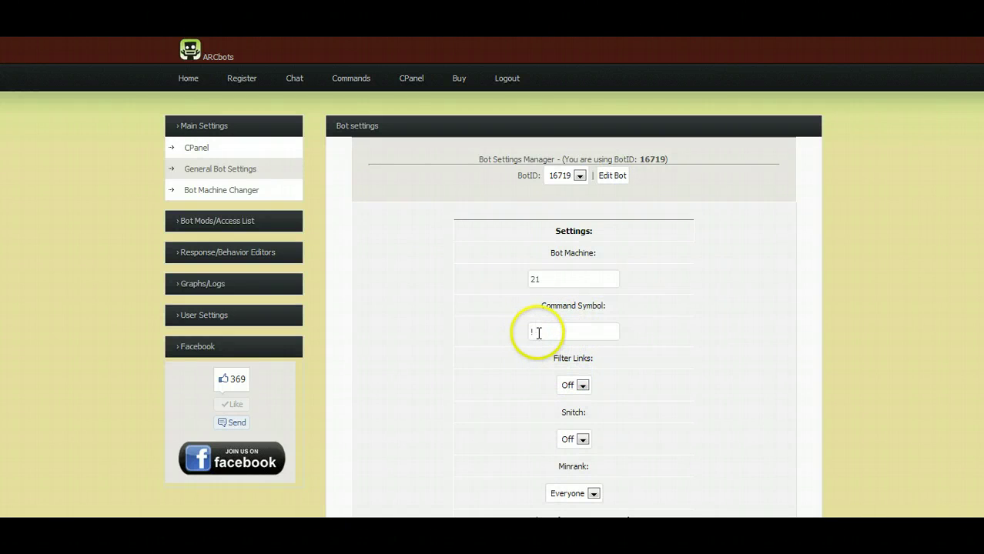
click(539, 333)
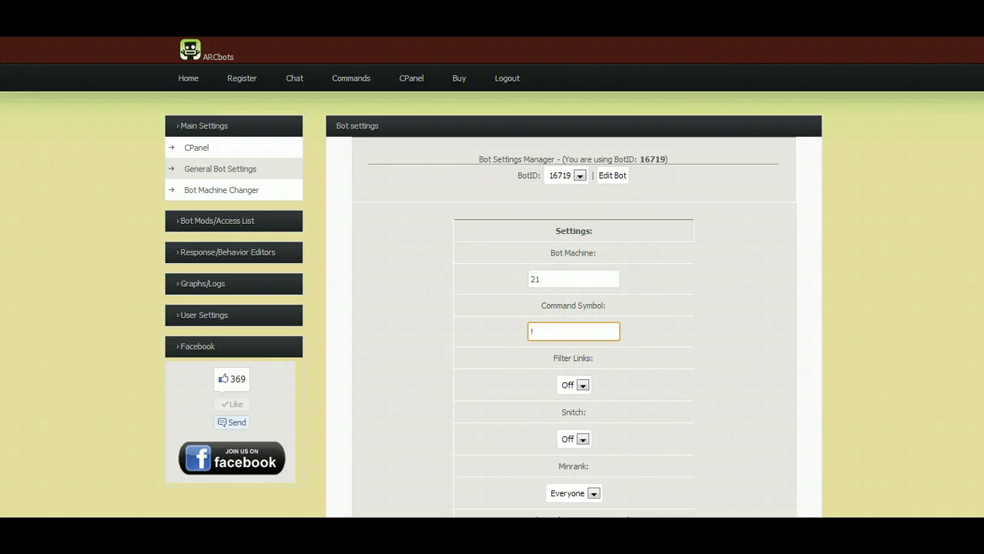
scroll(574, 308, down, 5)
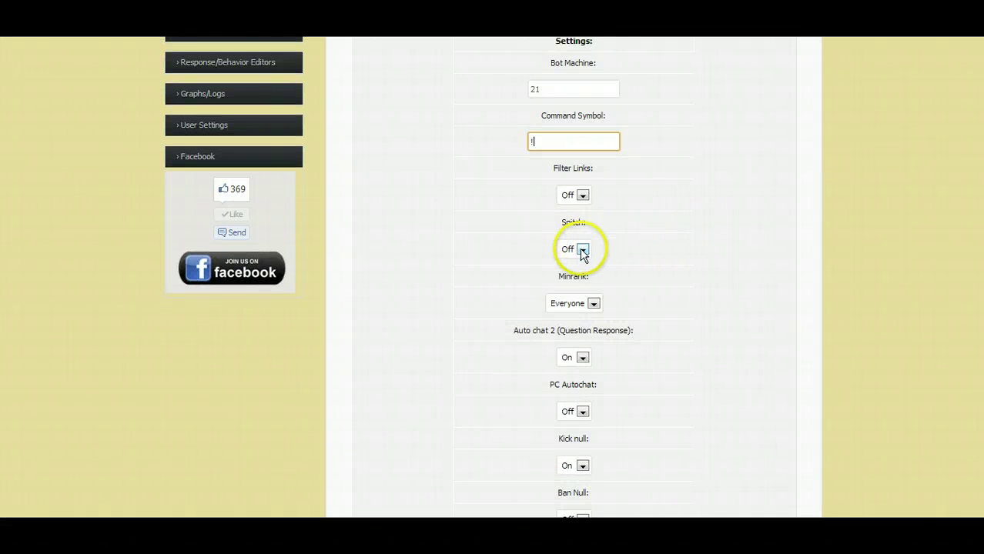
click(582, 249)
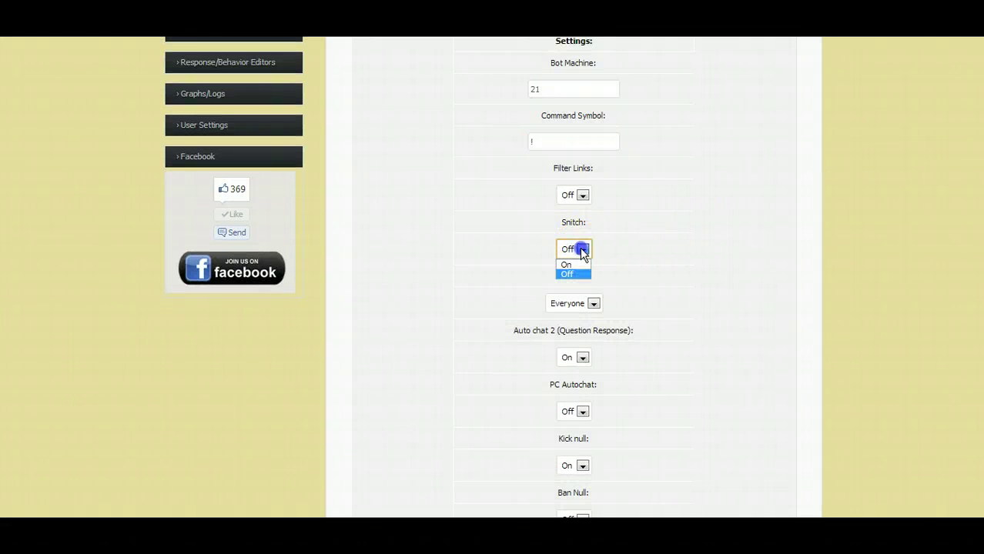
click(660, 239)
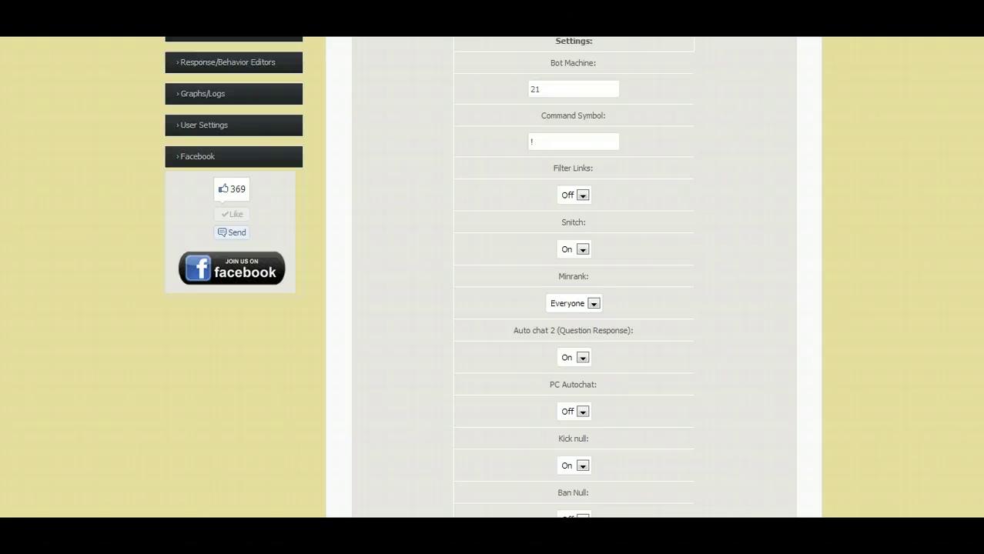
Further down the settings form, enter 10 as the Bot Mod Level Badword Trigger.
scroll(573, 277, down, 3)
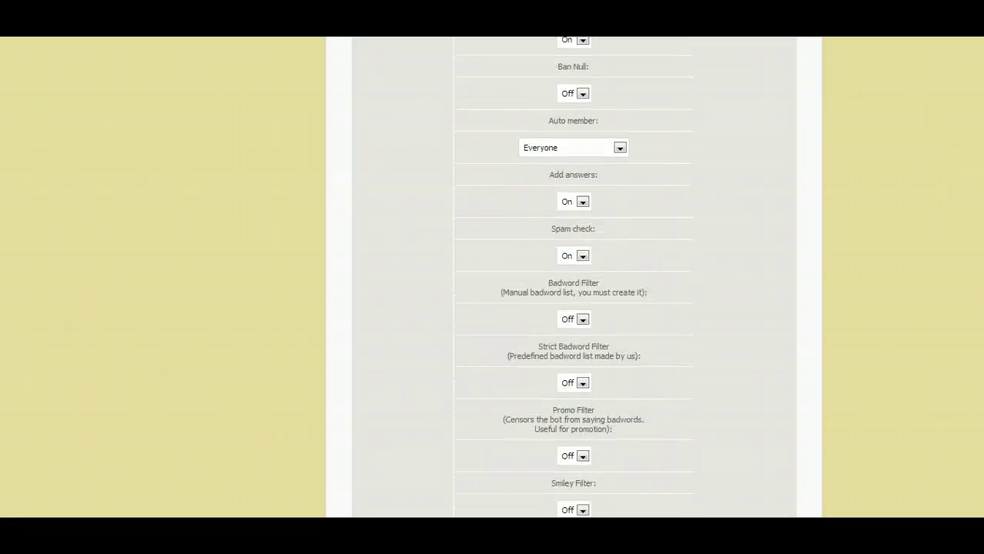
scroll(574, 278, down, 3)
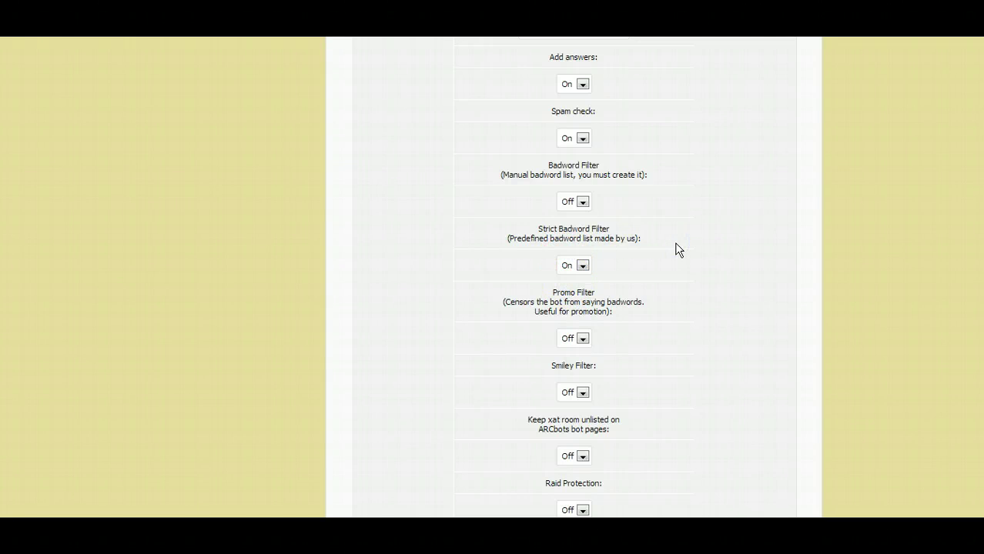
scroll(574, 277, down, 3)
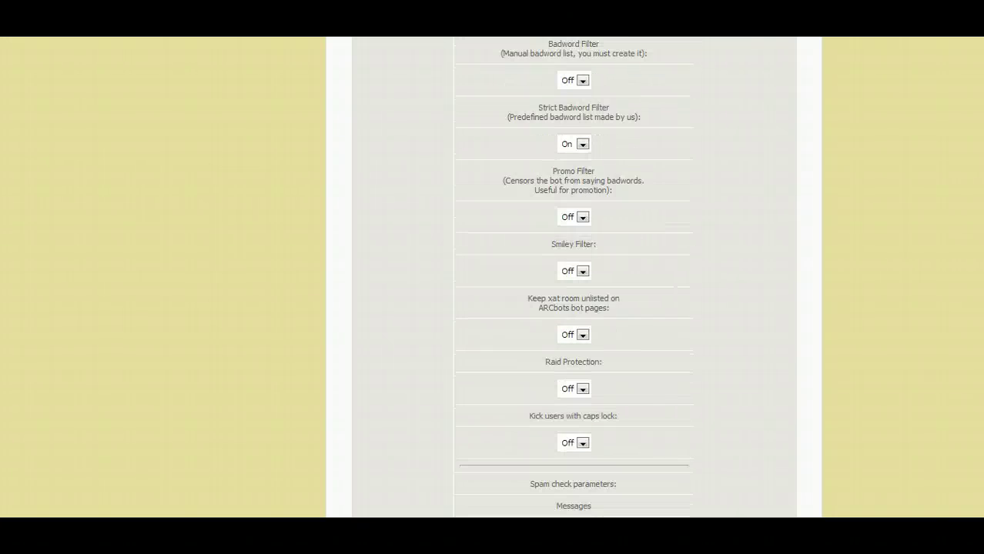
scroll(574, 277, down, 3)
scroll(573, 277, down, 3)
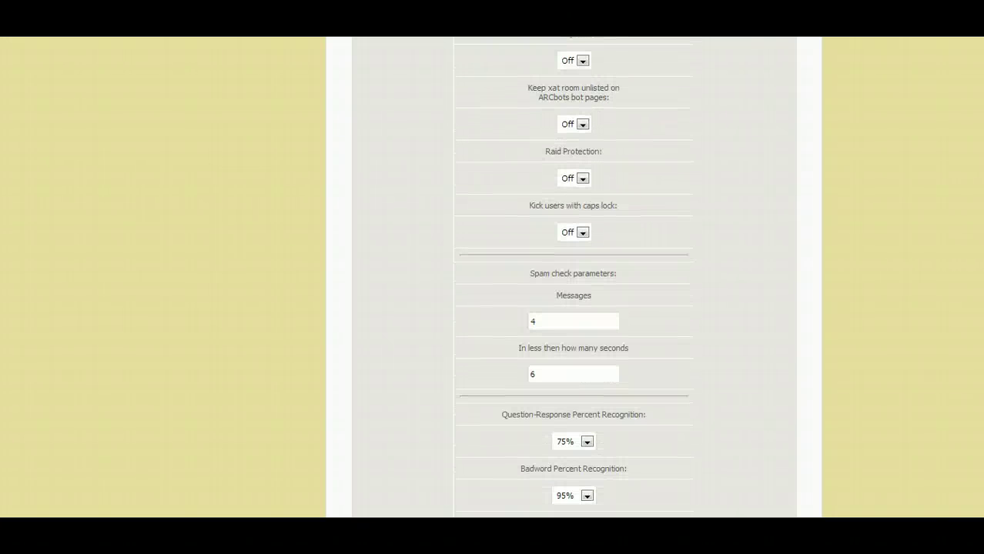
scroll(574, 277, down, 2)
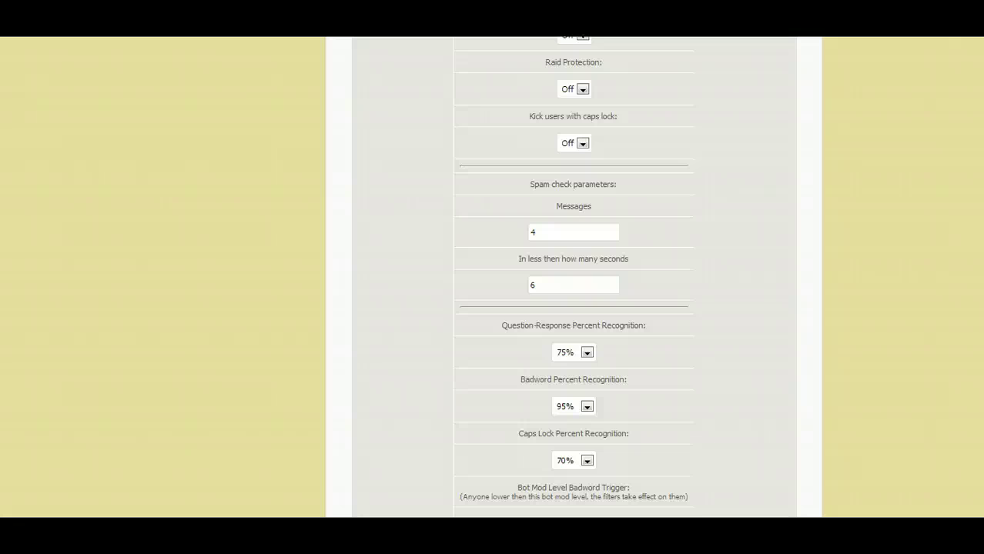
scroll(573, 277, down, 6)
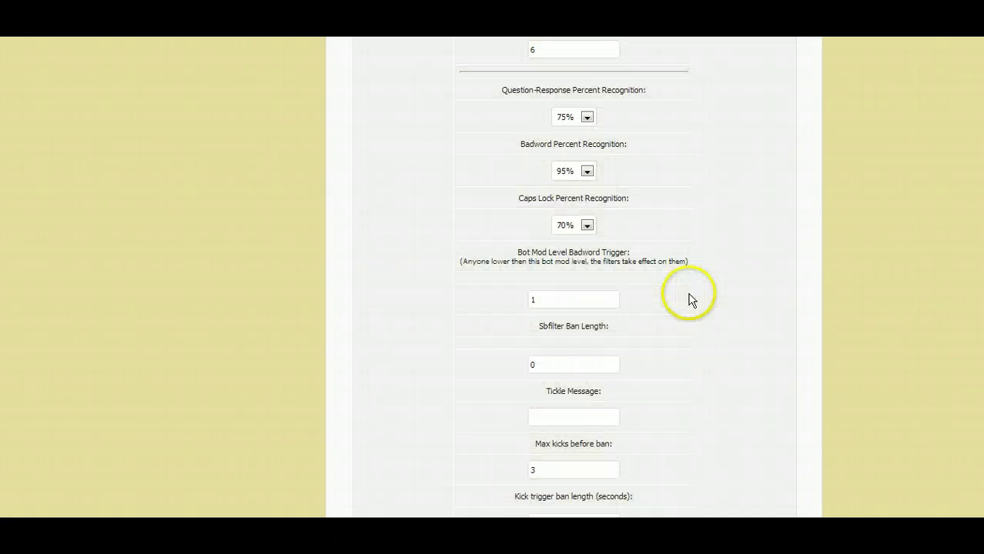
click(562, 293)
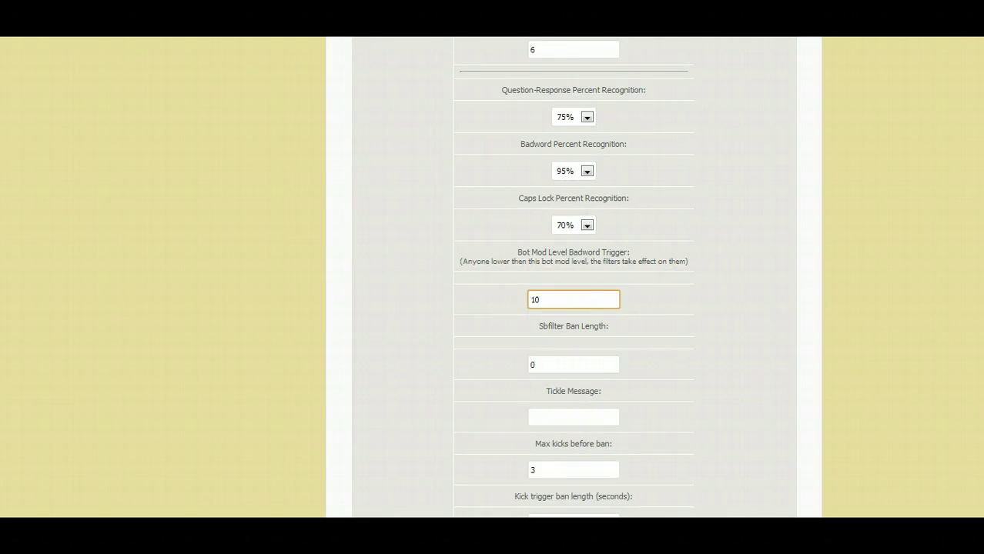
scroll(574, 277, down, 3)
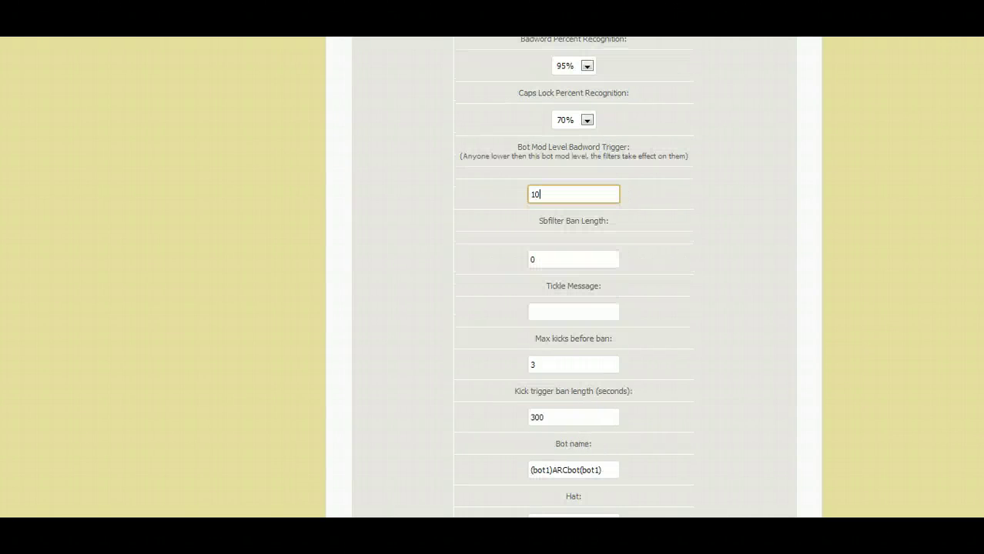
scroll(574, 277, down, 3)
scroll(574, 278, down, 3)
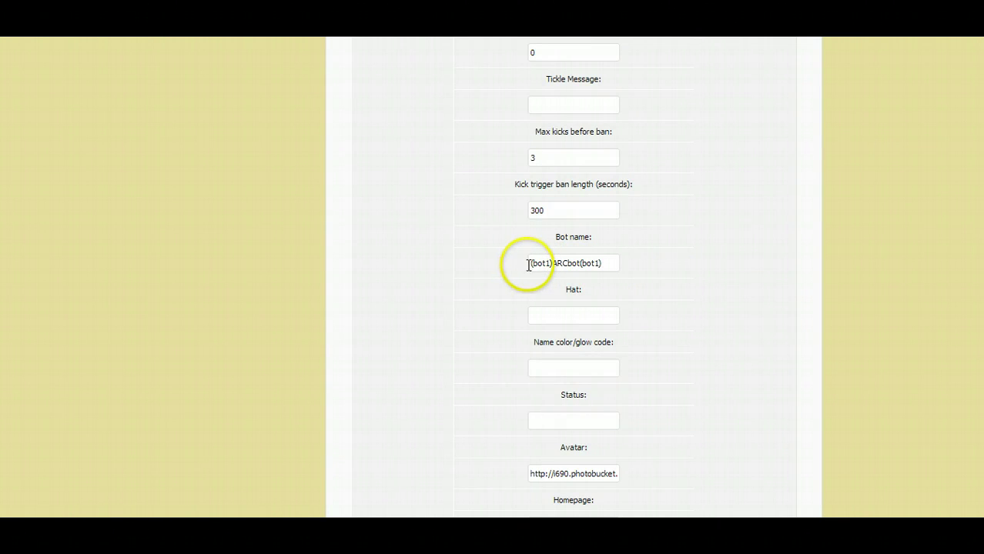
Replace the bot name with AdamsVideos.
click(532, 263)
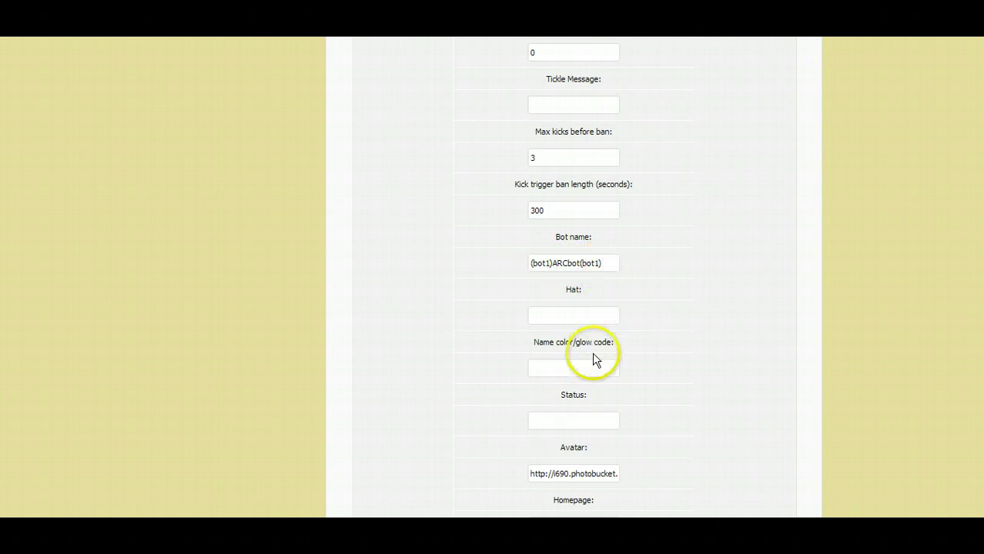
click(602, 271)
key(ctrl+a)
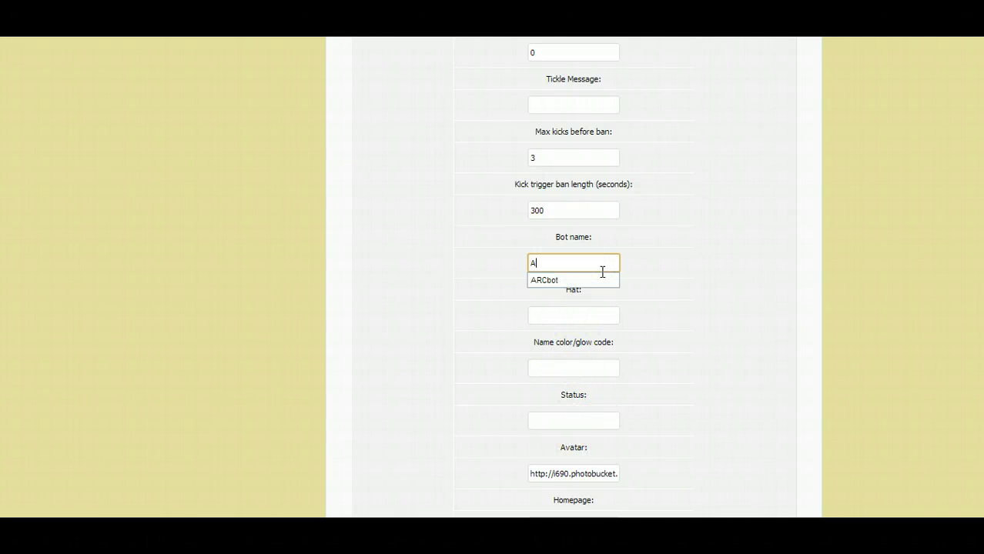
text(AdamsVi)
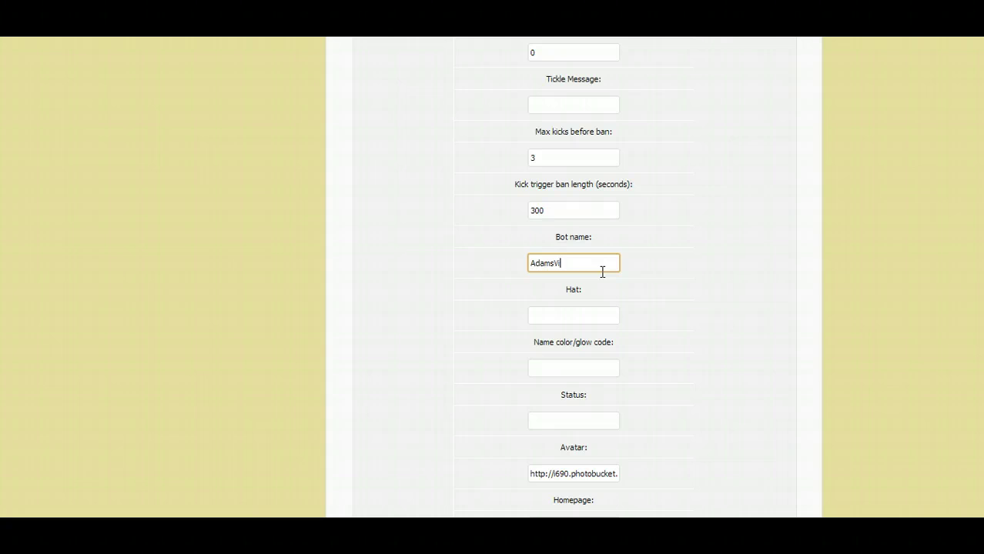
text(deos)
key(Tab)
key(Tab)
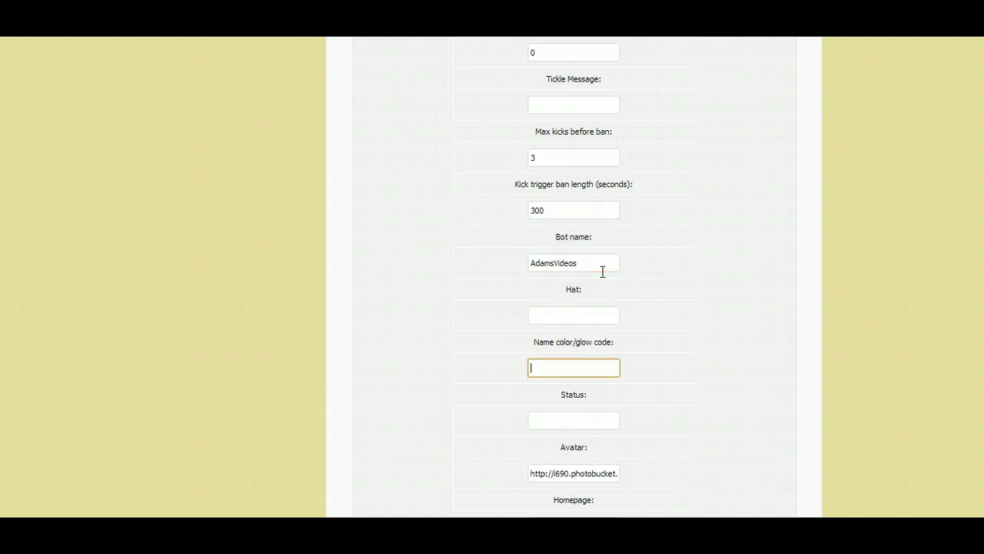
key(Tab)
key(Tab)
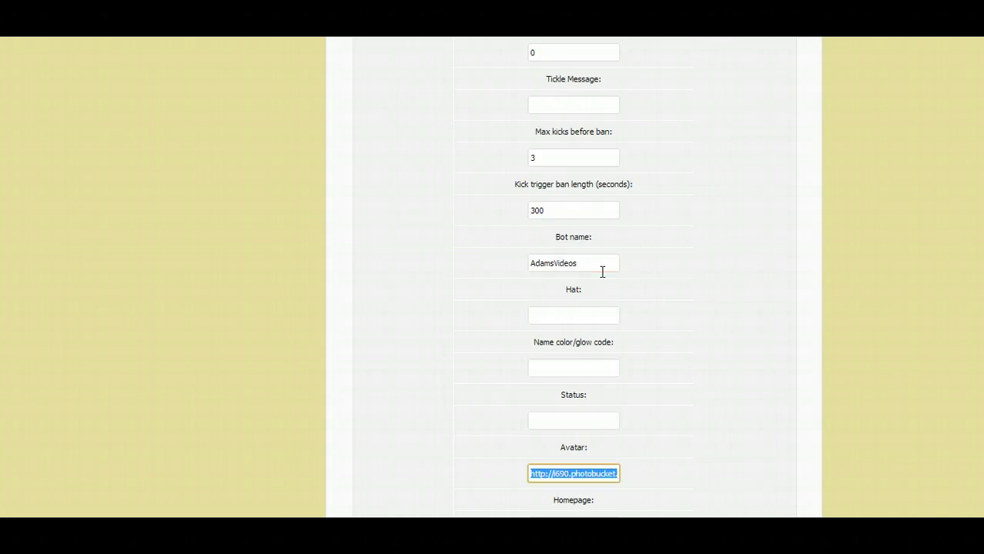
Delete all text from the Welcome message.
scroll(574, 278, down, 5)
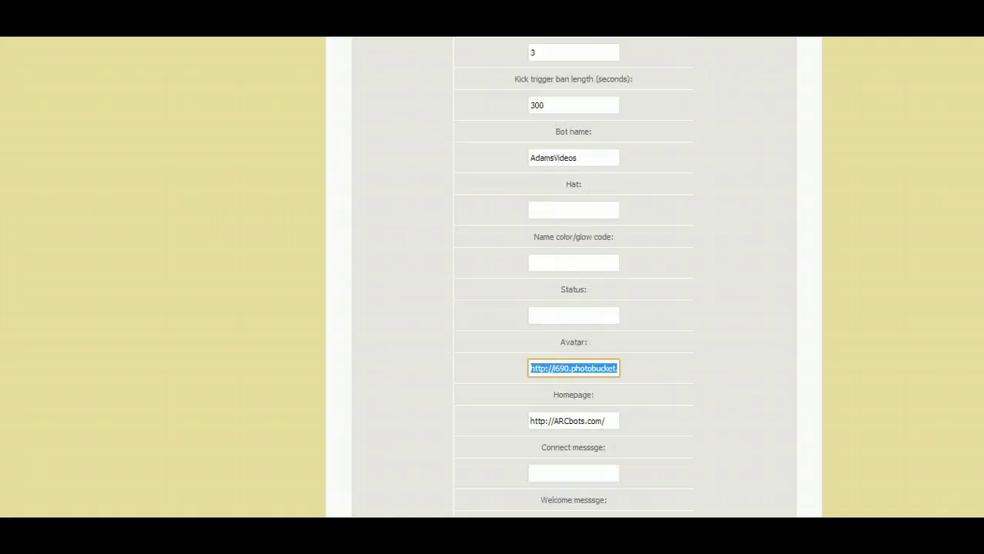
scroll(573, 277, down, 2)
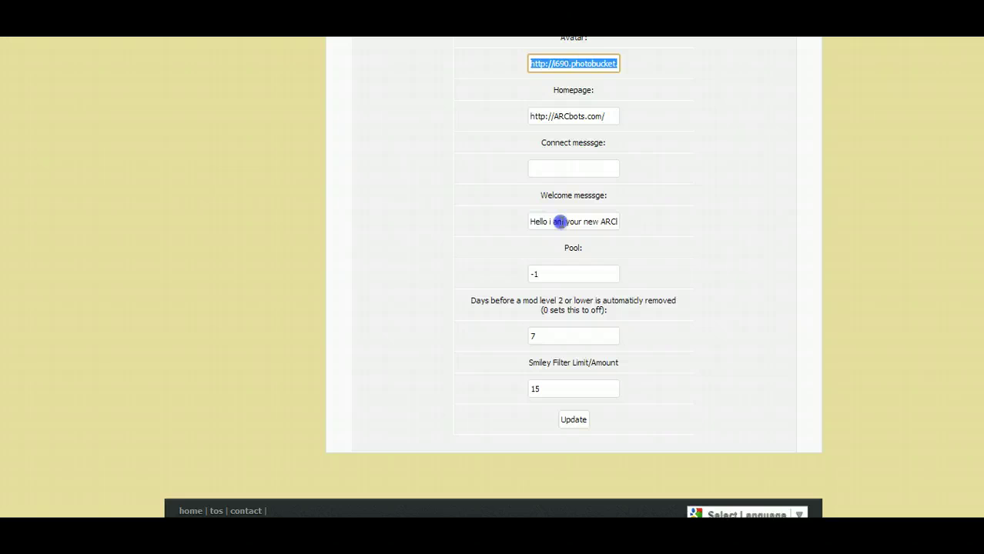
click(561, 222)
key(ctrl+a)
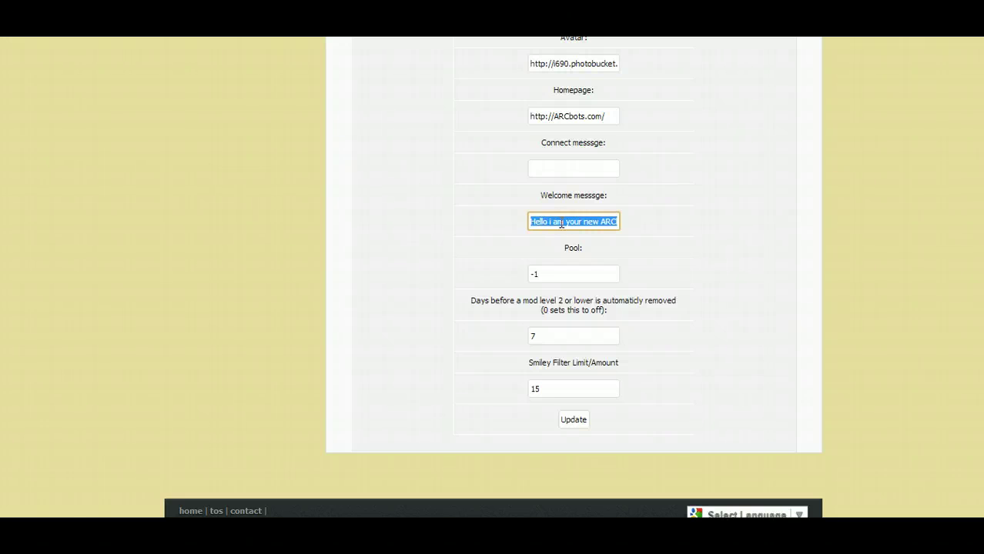
key(BackSpace)
Paste the greeting into Connect message and edit it to read 'Hello I am your new ARC…'.
click(541, 170)
key(ctrl+v)
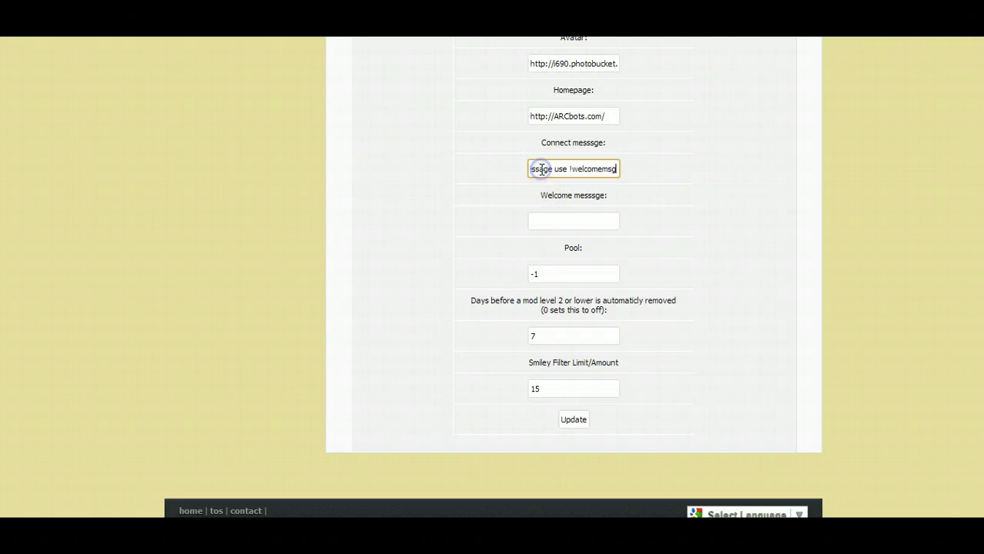
key(BackSpace)
key(BackSpace)
key(BackSpace)
key(BackSpace)
key(BackSpace)
key(BackSpace)
key(BackSpace)
key(BackSpace)
key(BackSpace)
key(BackSpace)
key(BackSpace)
key(BackSpace)
key(BackSpace)
key(BackSpace)
key(BackSpace)
key(BackSpace)
key(BackSpace)
key(BackSpace)
key(BackSpace)
key(BackSpace)
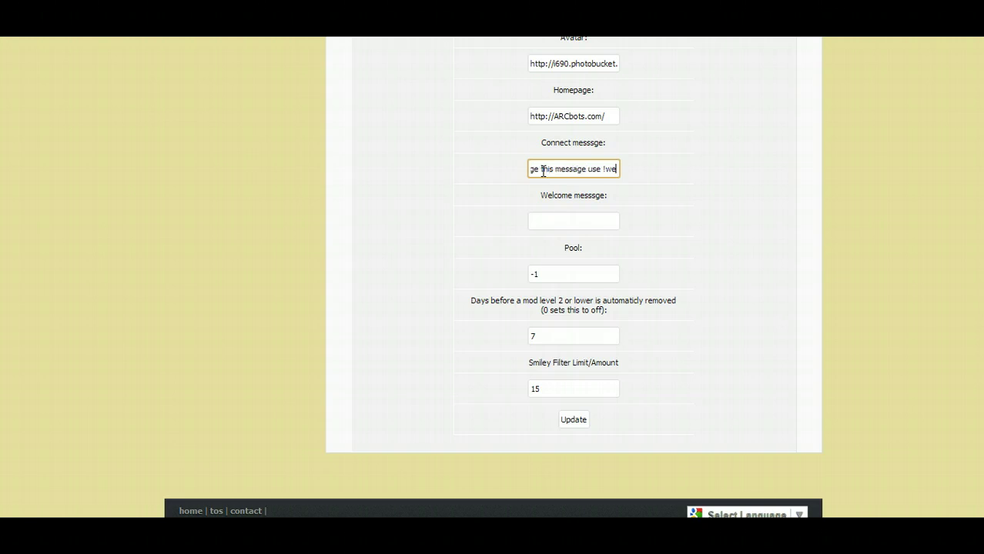
key(BackSpace)
key(BackSpace)
key(BackSpace)
key(BackSpace)
key(BackSpace)
key(BackSpace)
key(BackSpace)
key(BackSpace)
key(BackSpace)
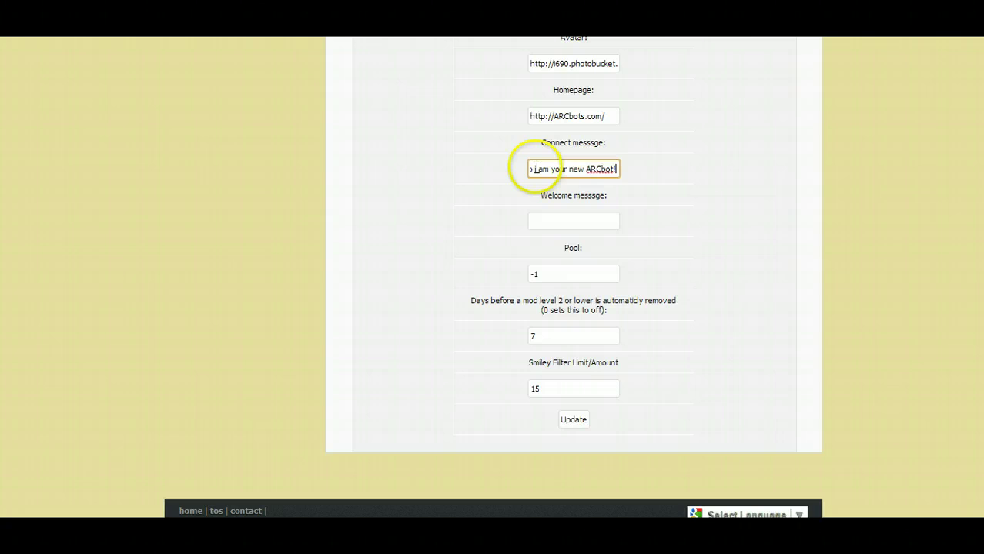
click(532, 168)
key(BackSpace)
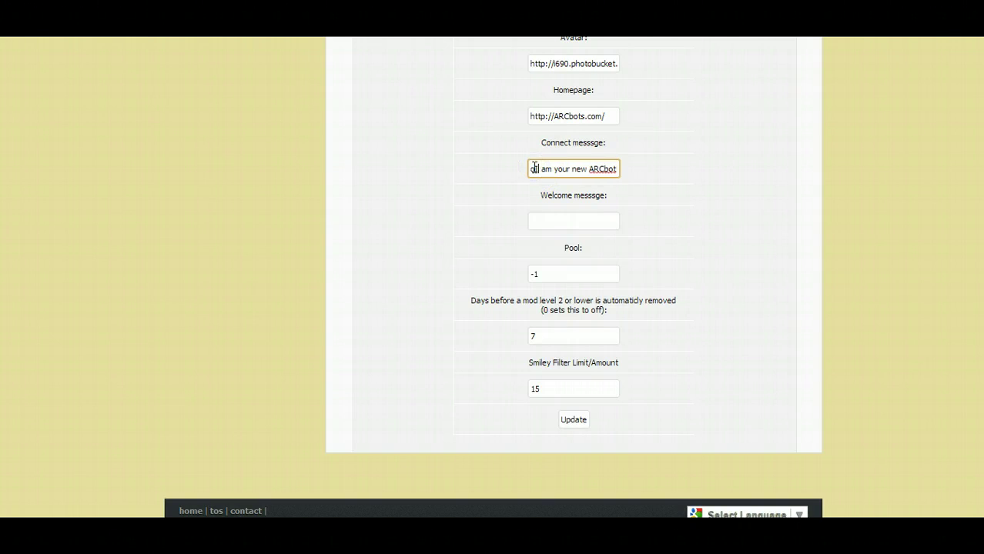
text(I)
click(544, 168)
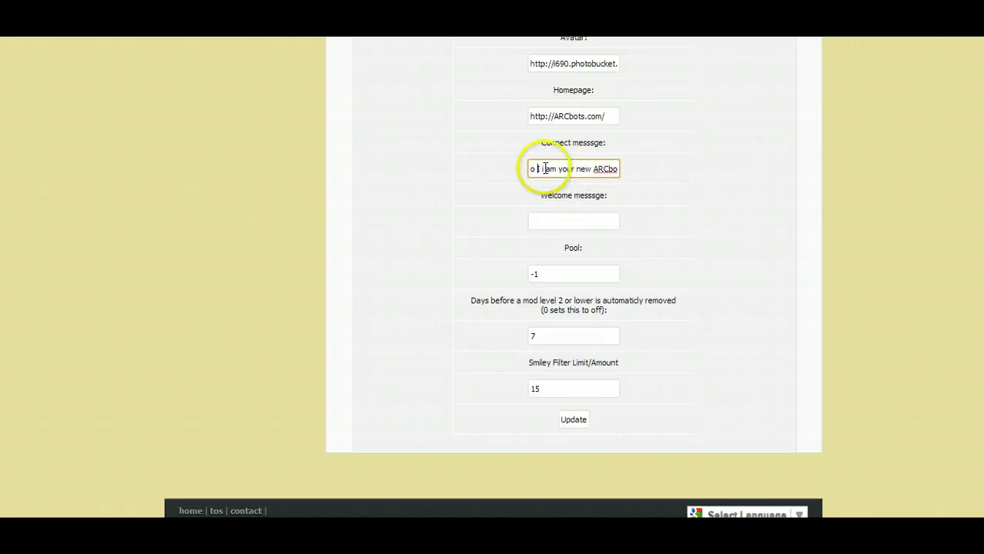
key(BackSpace)
text(I)
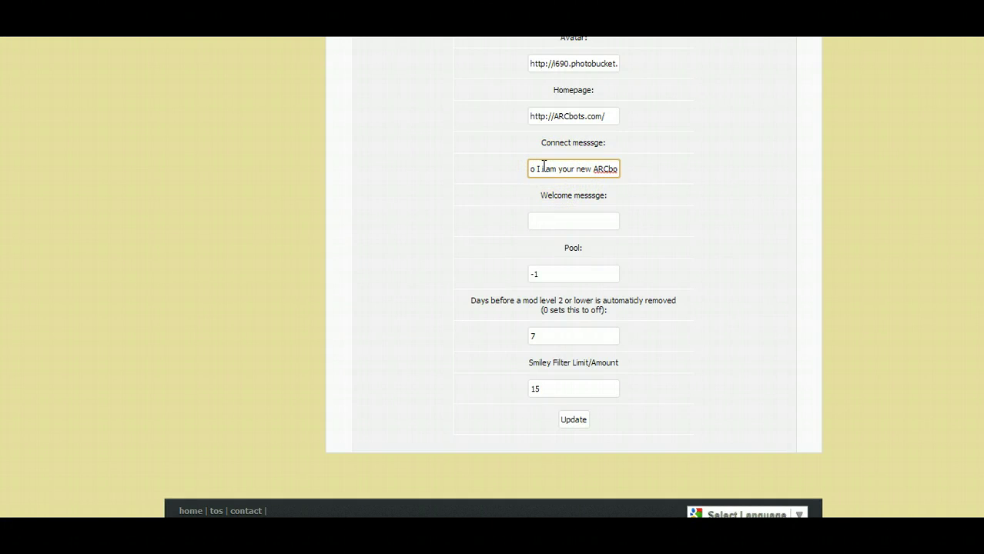
key(End)
text(i)
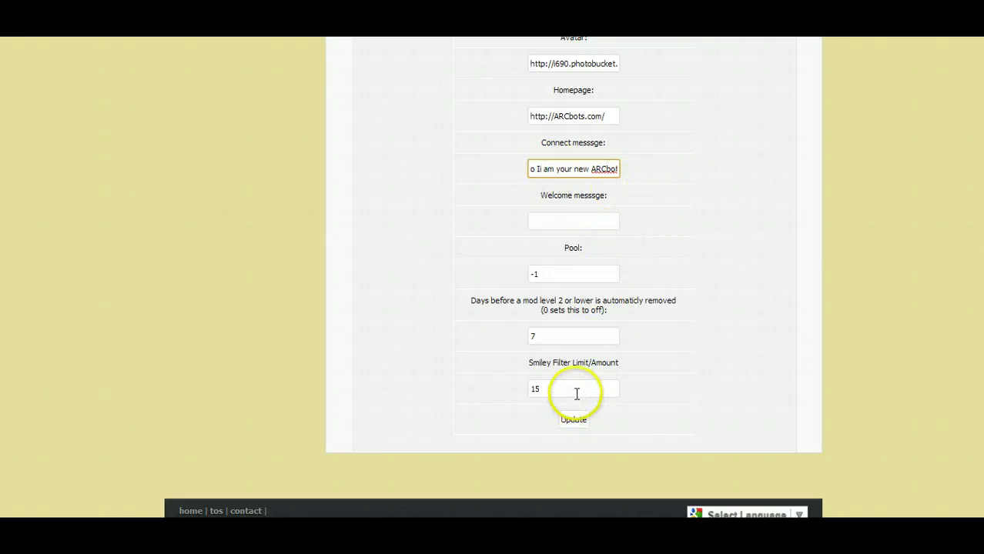
Save the updated bot settings with Update.
click(577, 394)
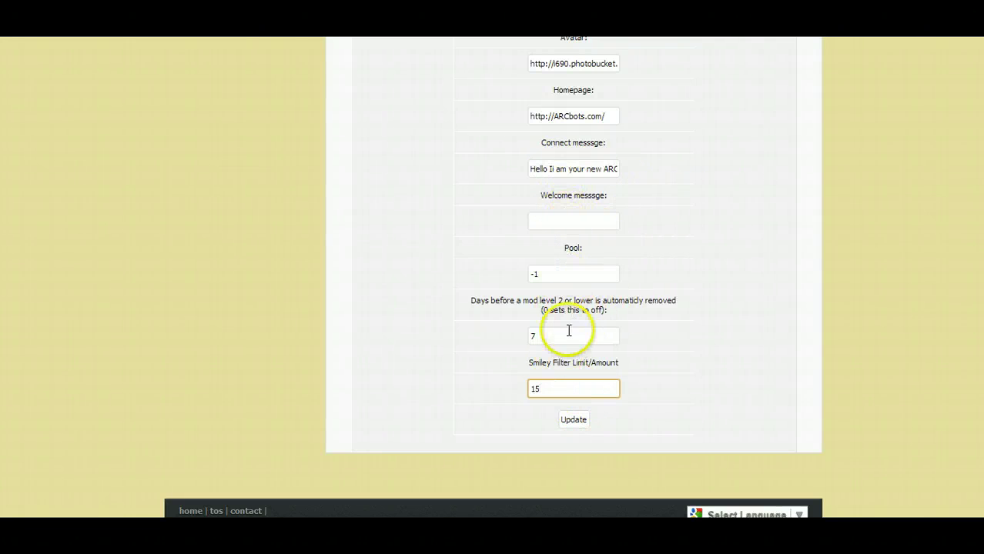
click(572, 419)
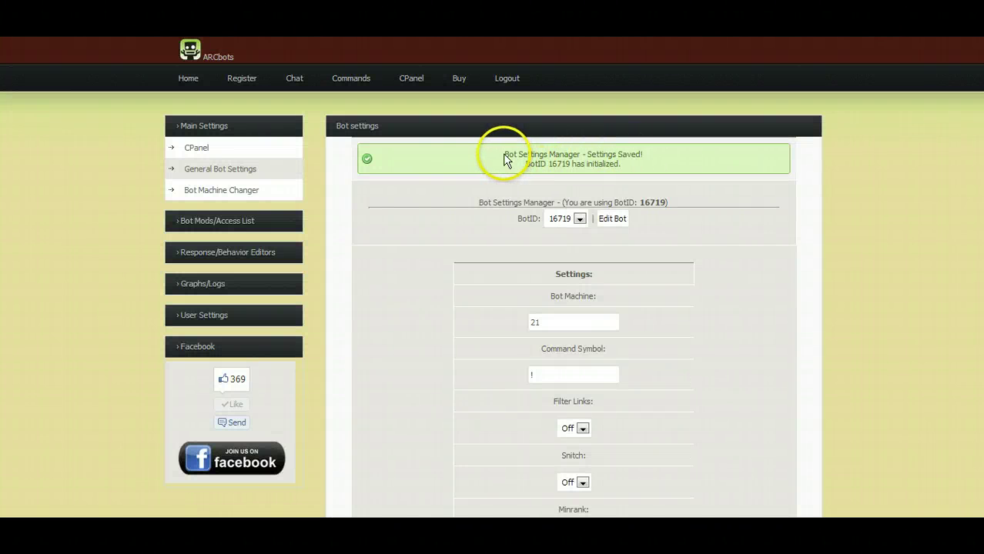
click(503, 158)
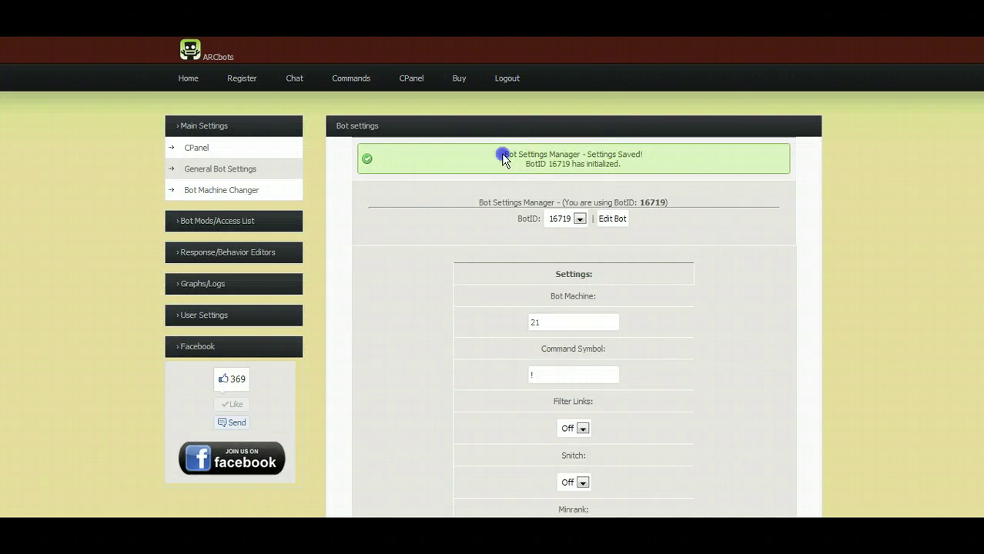
Set Sbfilter Ban Length to 10 and Bot Mod Level Badword Trigger to 1, then save.
drag(503, 158, 647, 168)
click(664, 164)
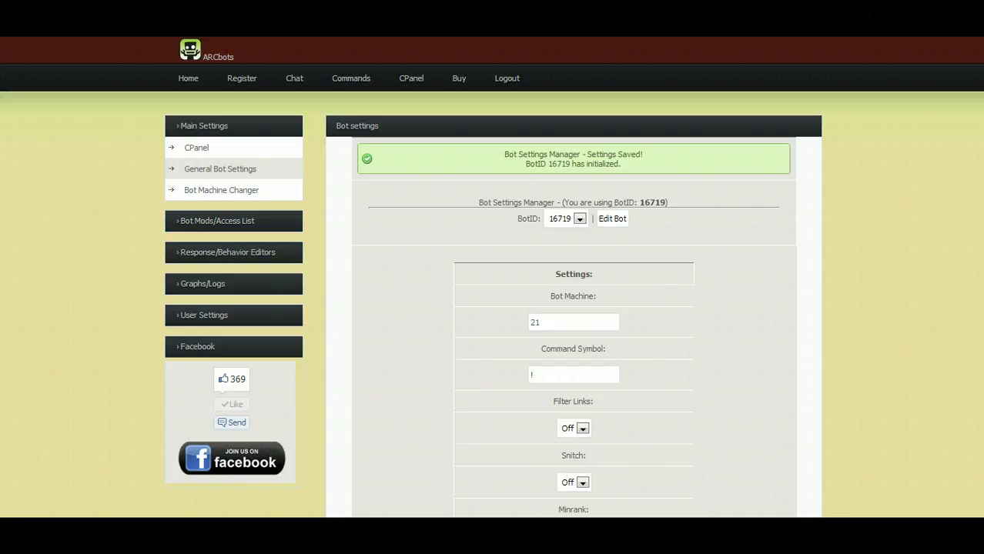
scroll(493, 278, down, 5)
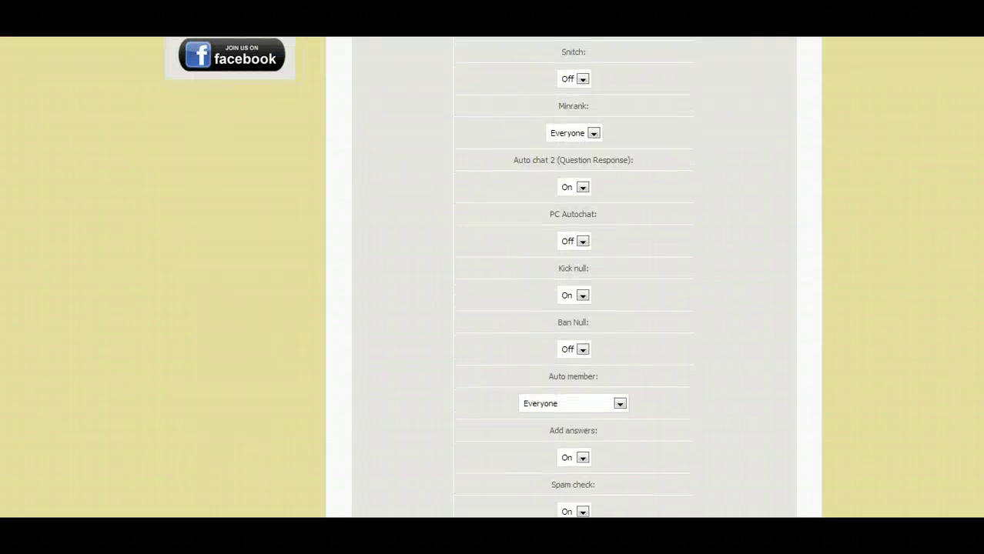
scroll(574, 277, down, 8)
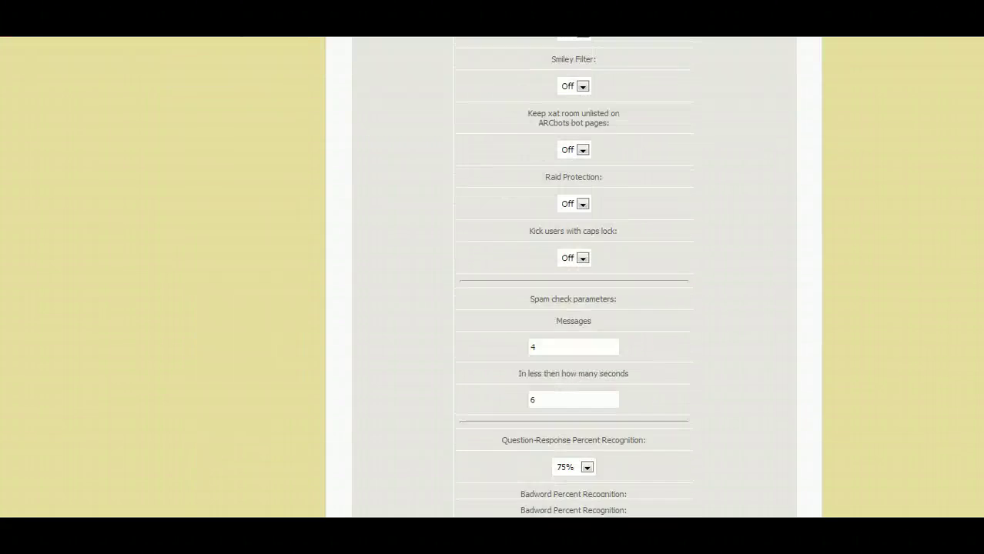
scroll(950, 370, down, 5)
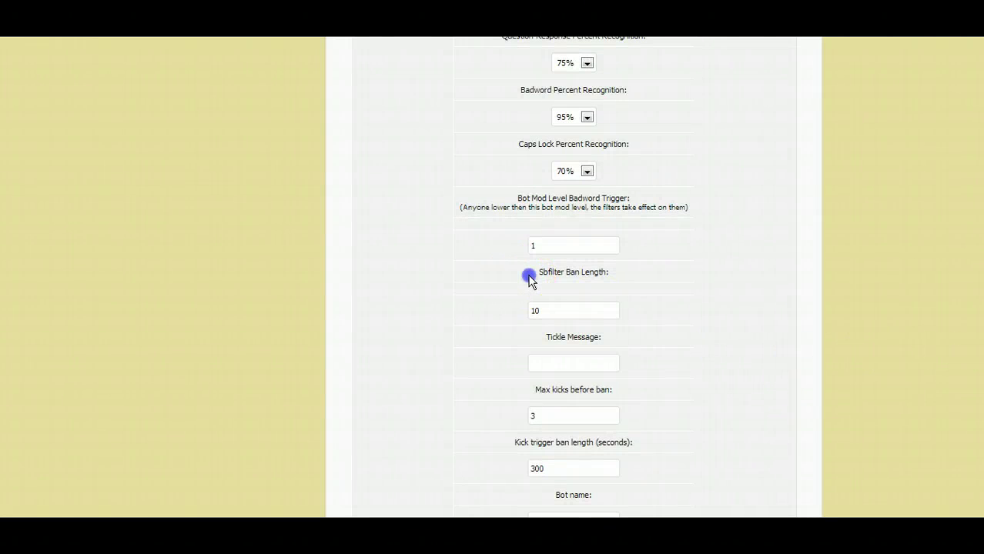
drag(530, 275, 627, 271)
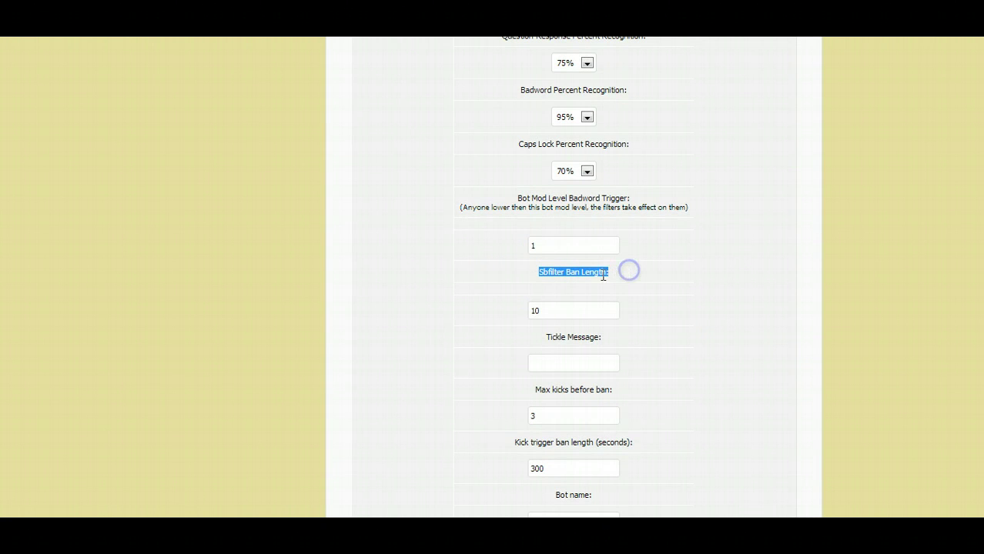
click(556, 312)
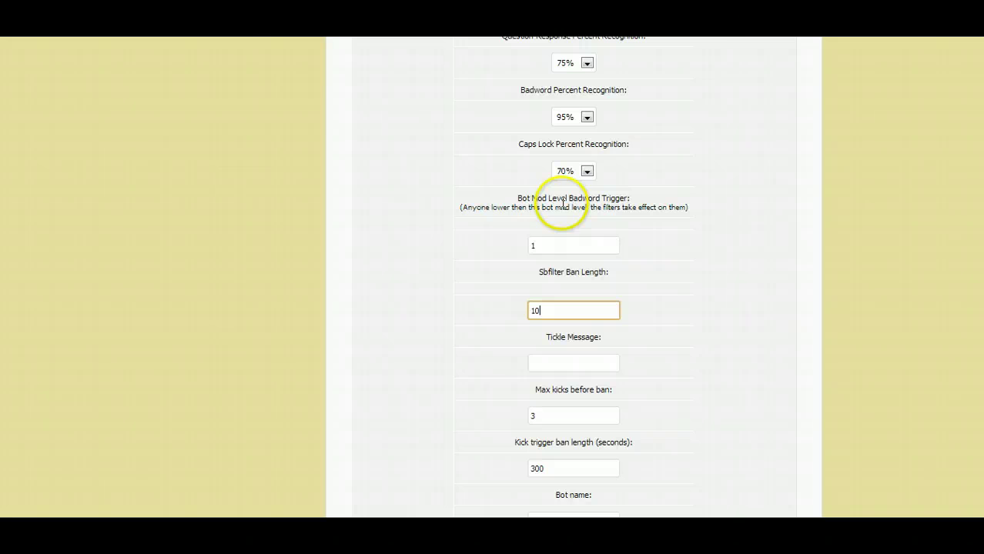
click(584, 247)
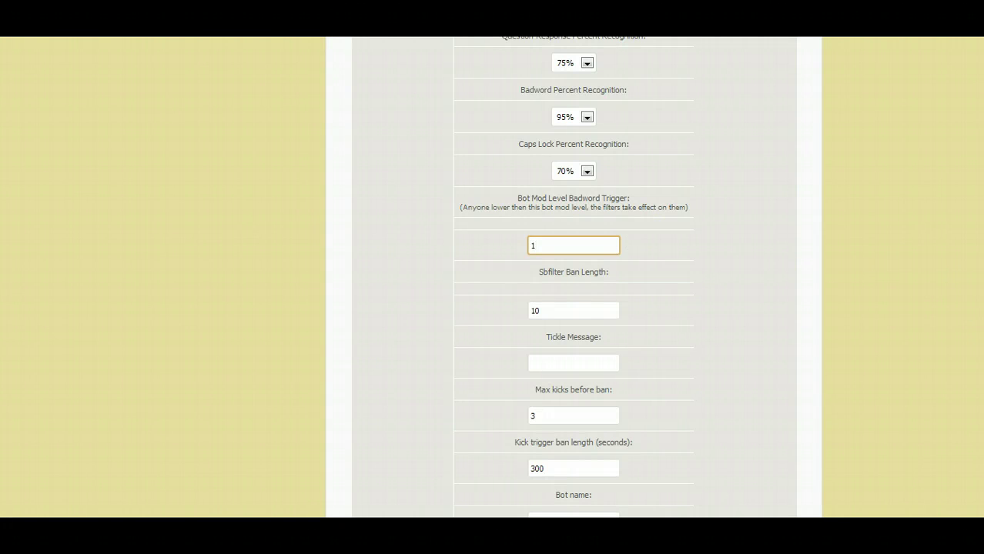
scroll(574, 277, up, 15)
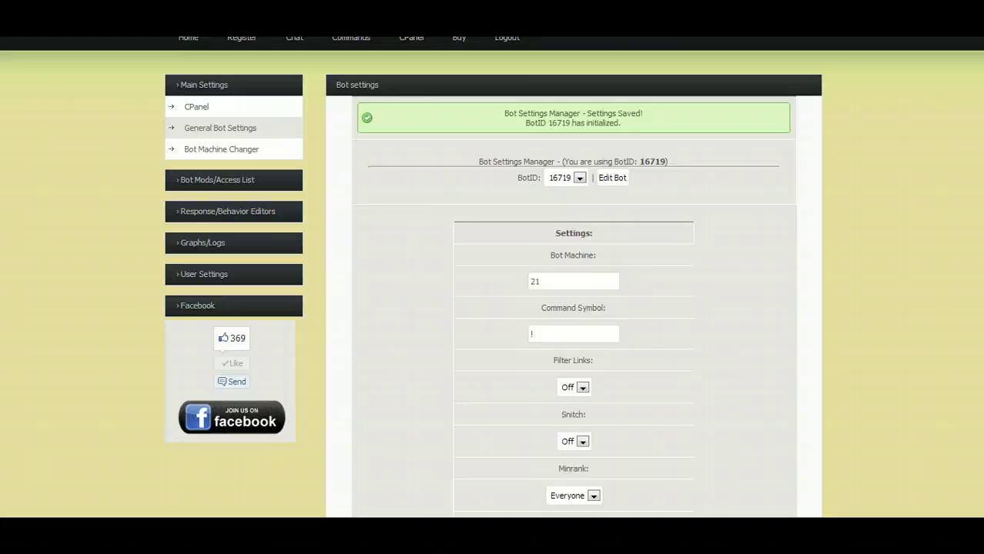
scroll(493, 278, up, 1)
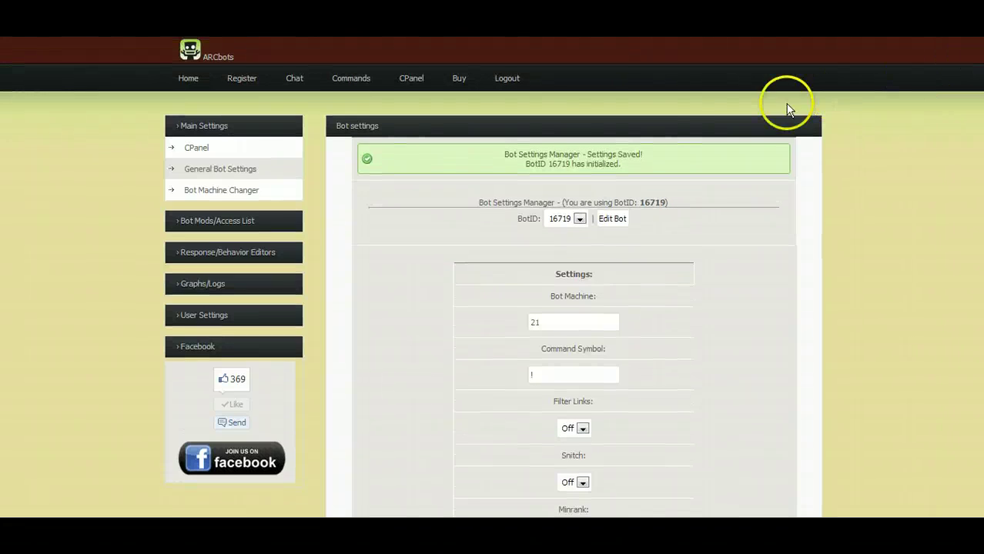
Open the Moderator Manager under Bot Mods/Access List and load this bot's mod list.
click(261, 221)
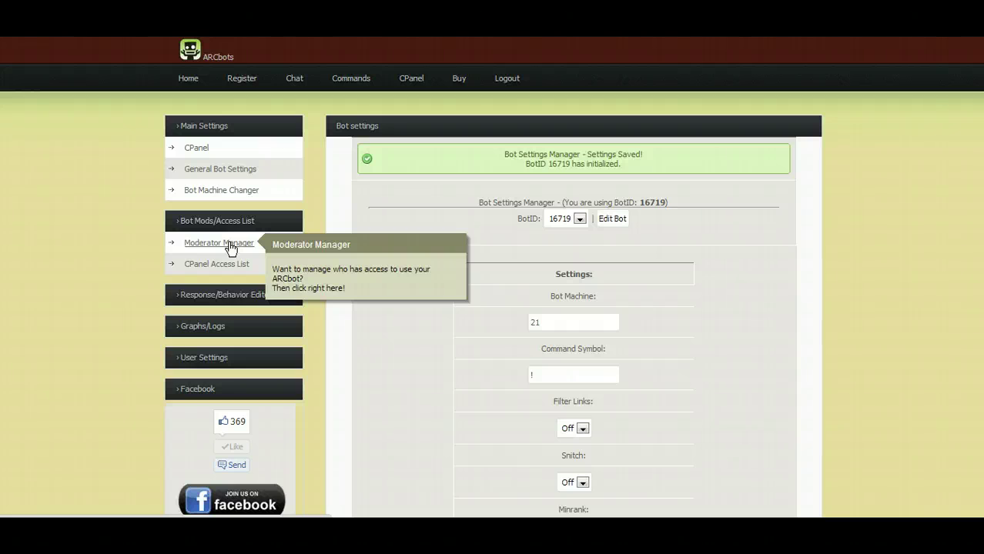
click(185, 221)
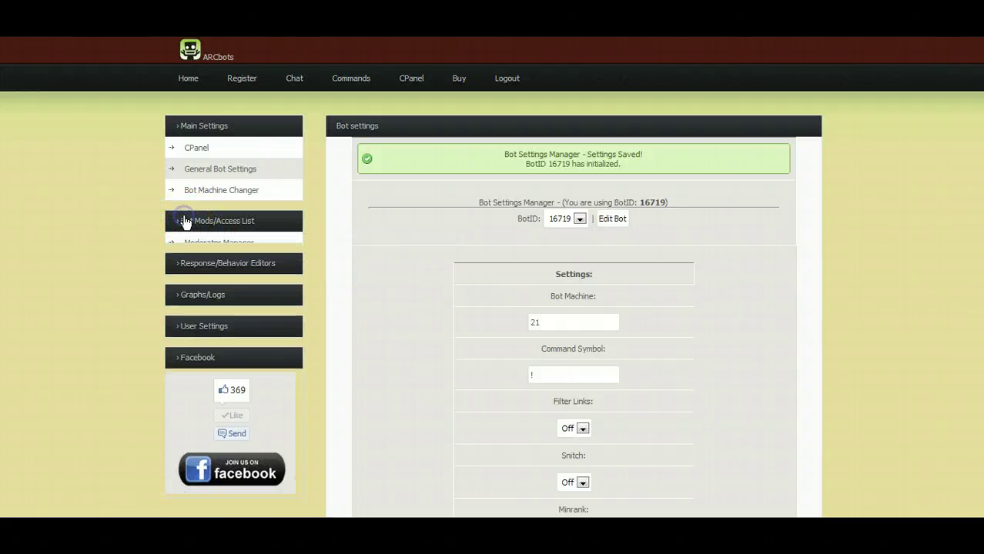
click(185, 220)
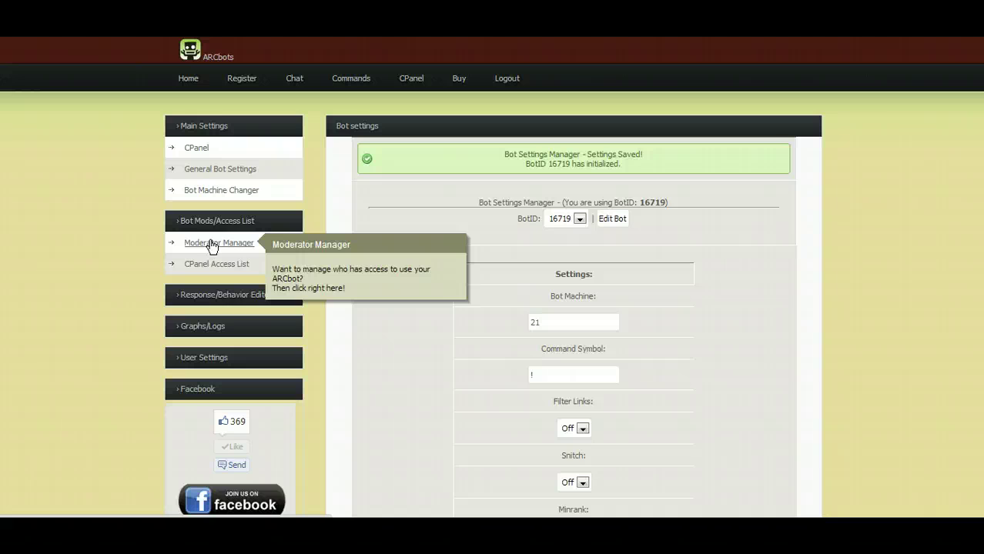
click(212, 245)
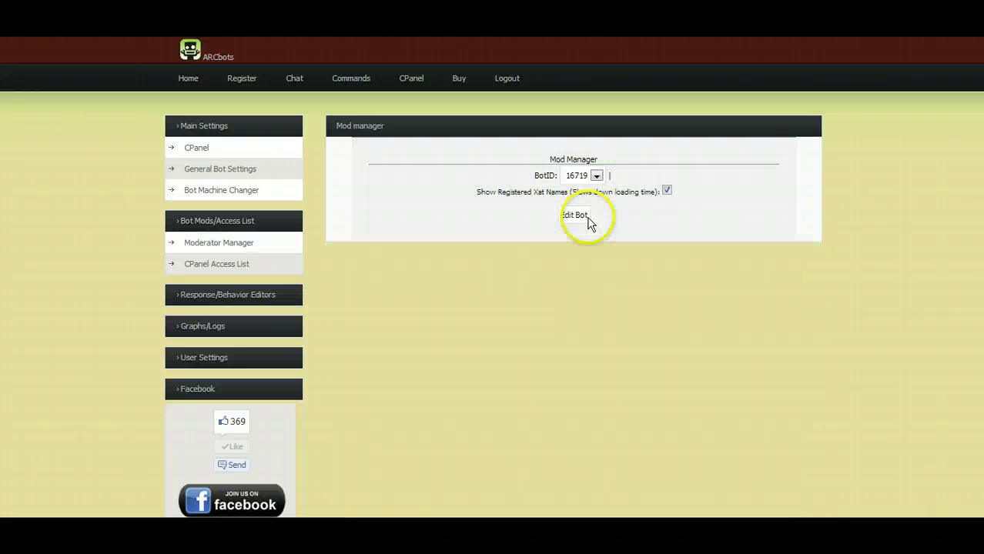
click(572, 215)
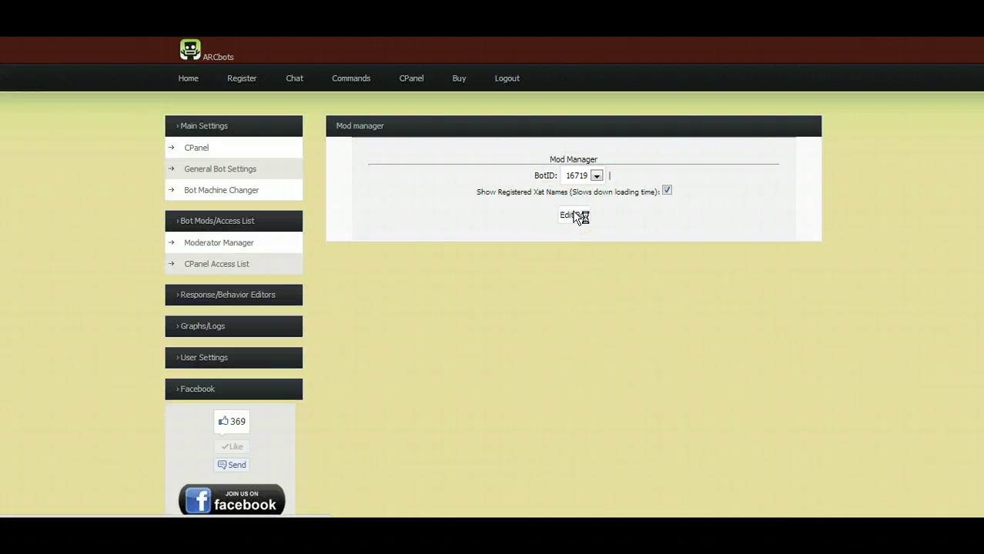
drag(491, 159, 663, 157)
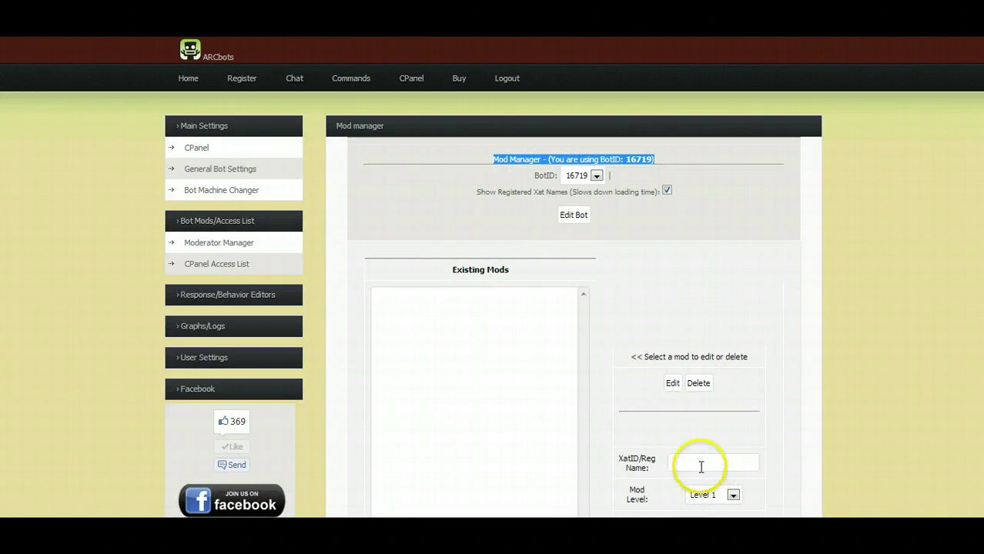
Add your xat ID from your xat profile as a Level 5 moderator.
click(699, 466)
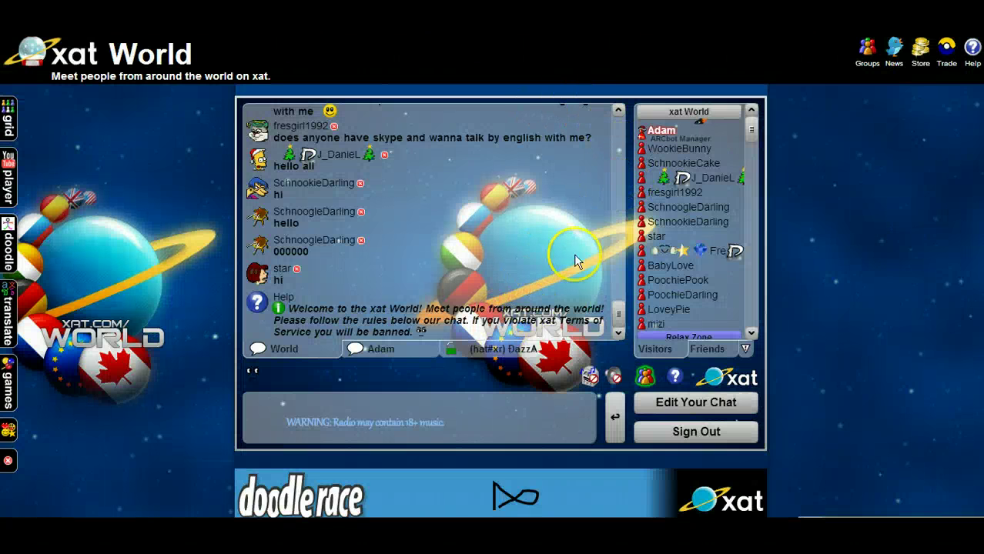
click(659, 135)
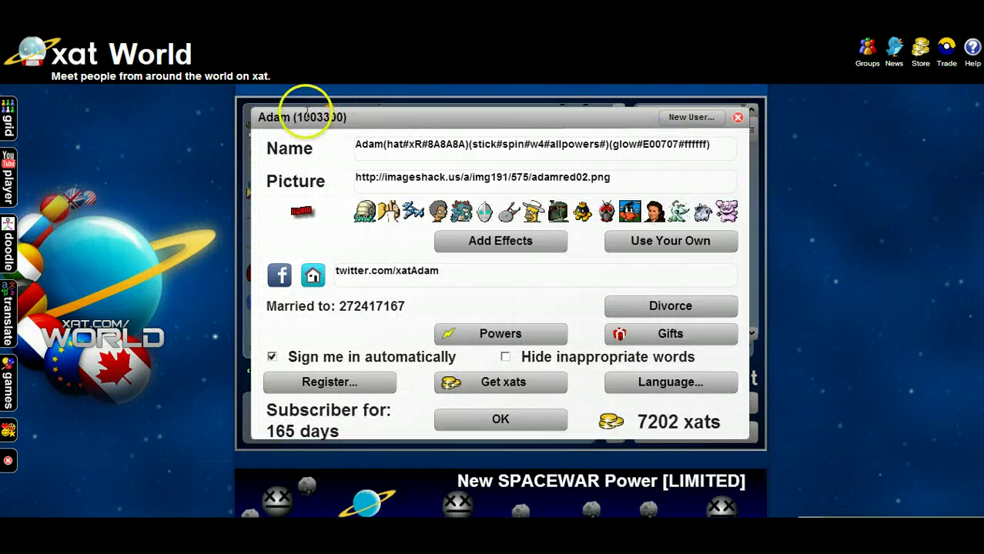
drag(298, 117, 346, 117)
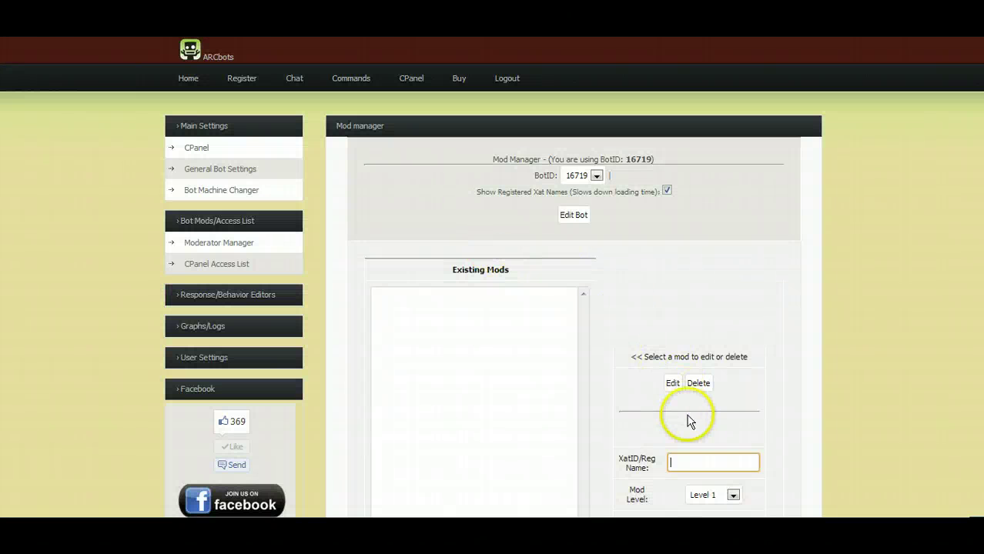
text(1003300)
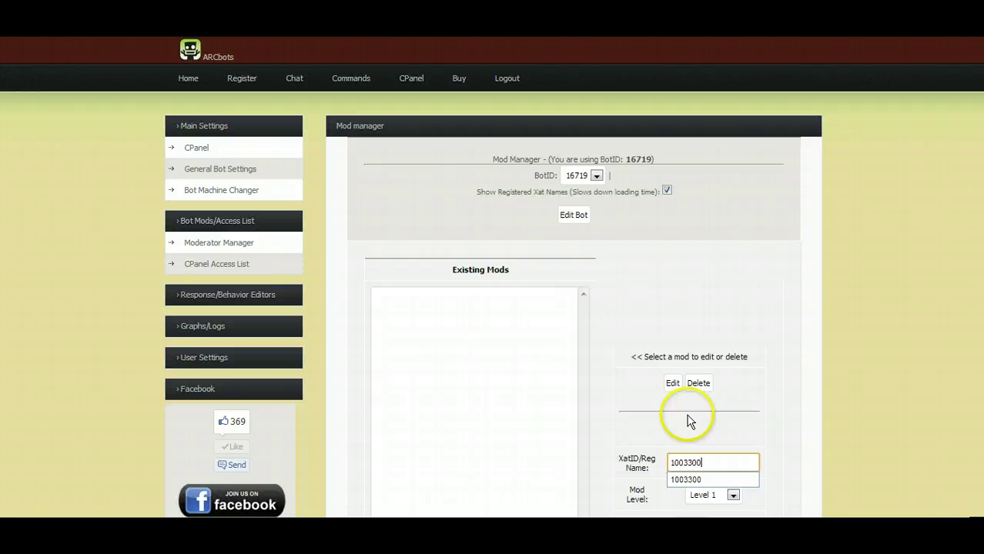
click(710, 496)
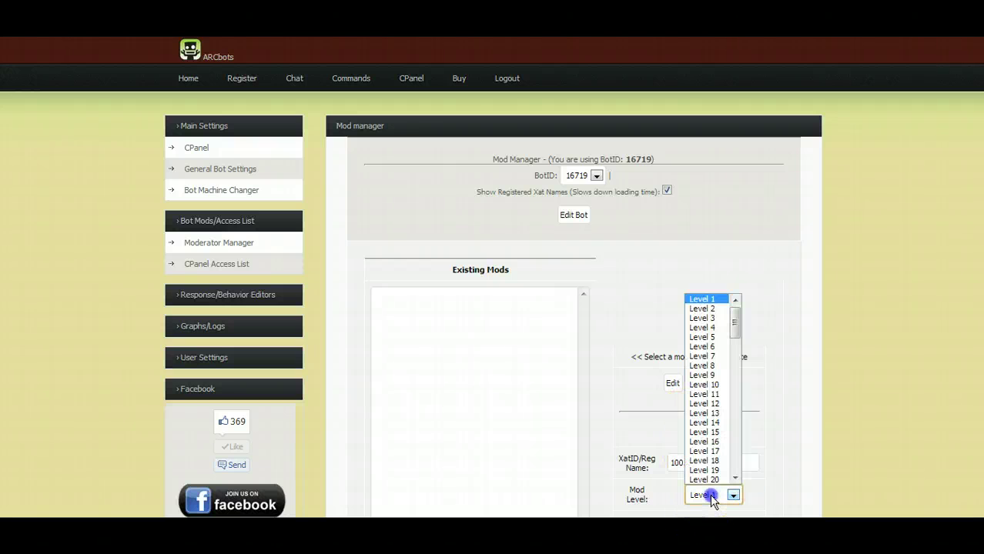
click(711, 336)
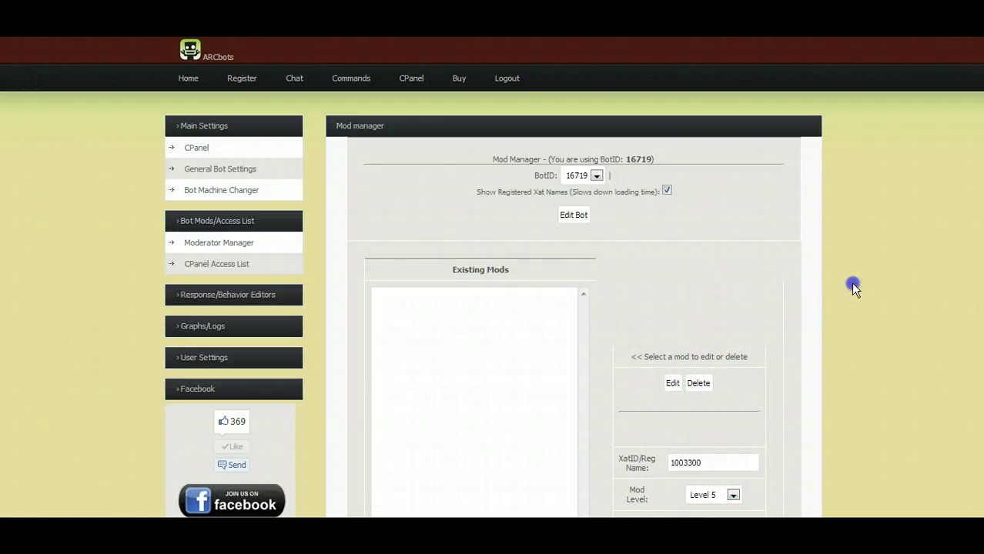
scroll(777, 327, down, 2)
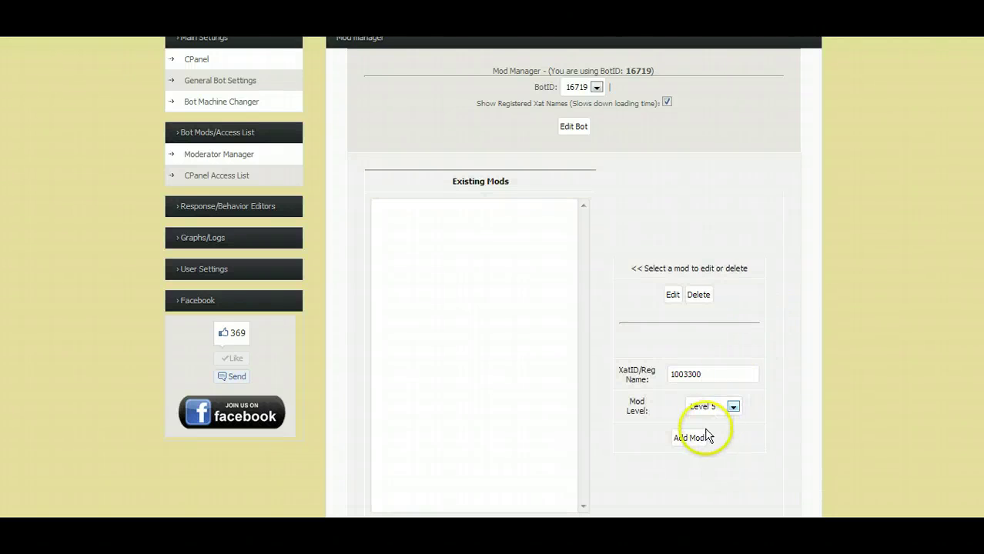
click(693, 437)
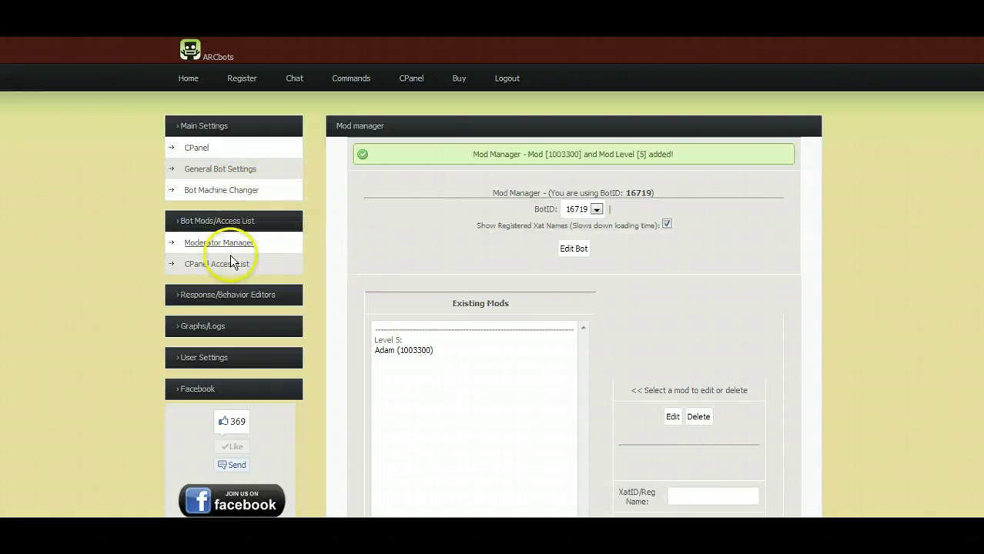
From the CPanel's Change Bot's Chat Room, move the bot to the world chat room.
click(204, 154)
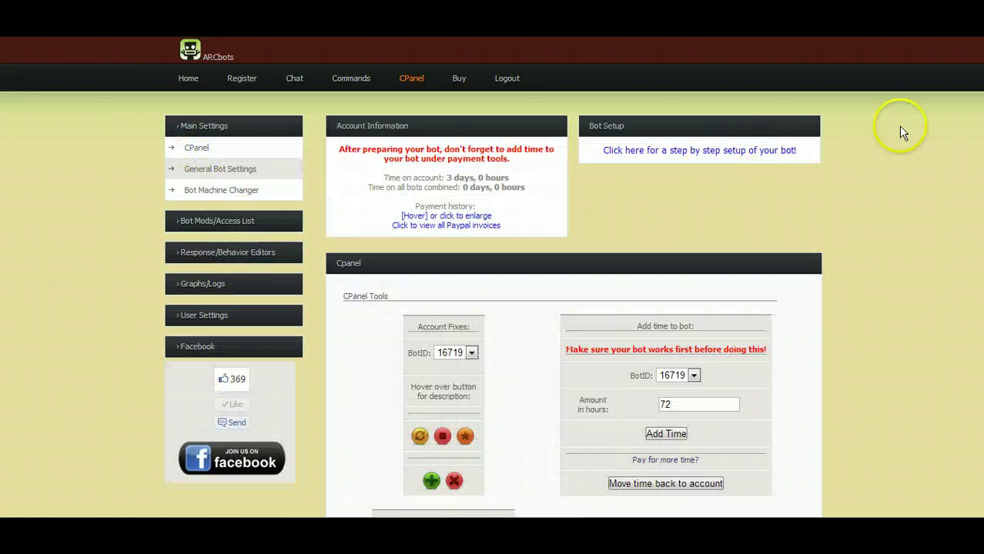
scroll(901, 131, down, 5)
scroll(707, 266, down, 4)
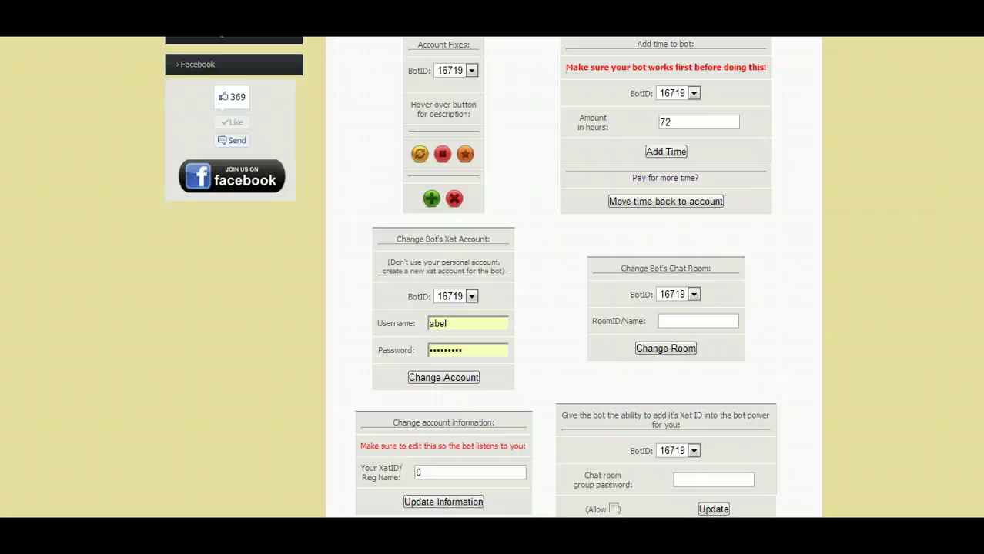
click(702, 264)
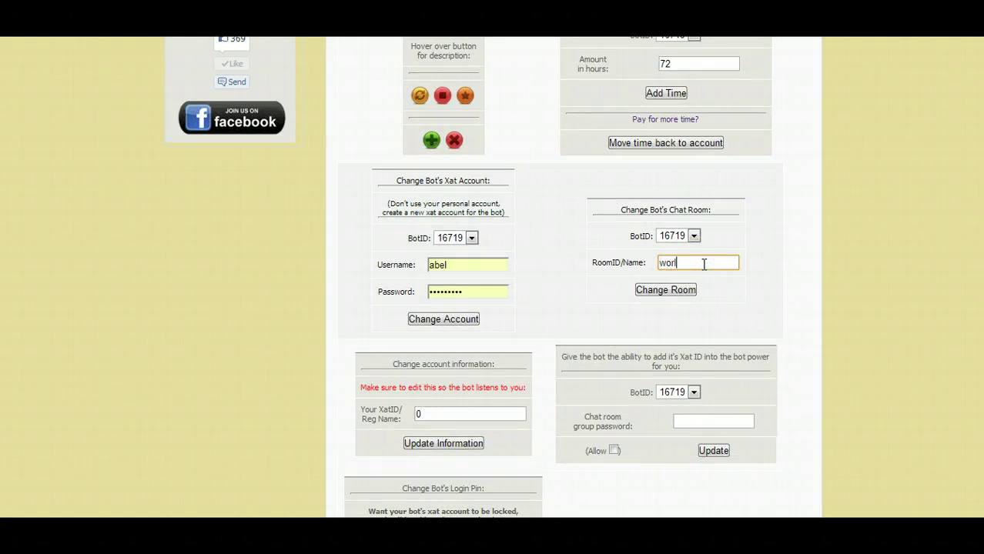
click(665, 290)
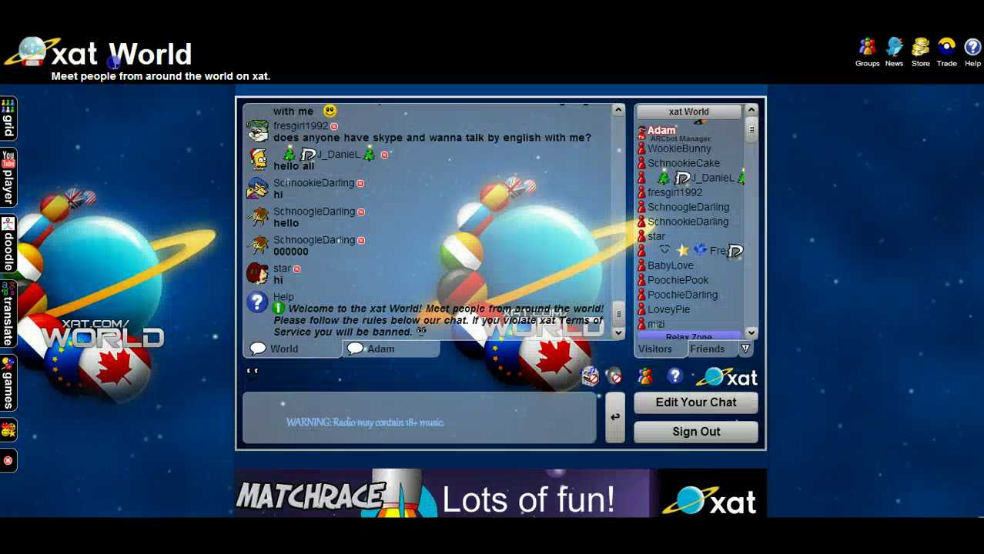
drag(109, 54, 215, 61)
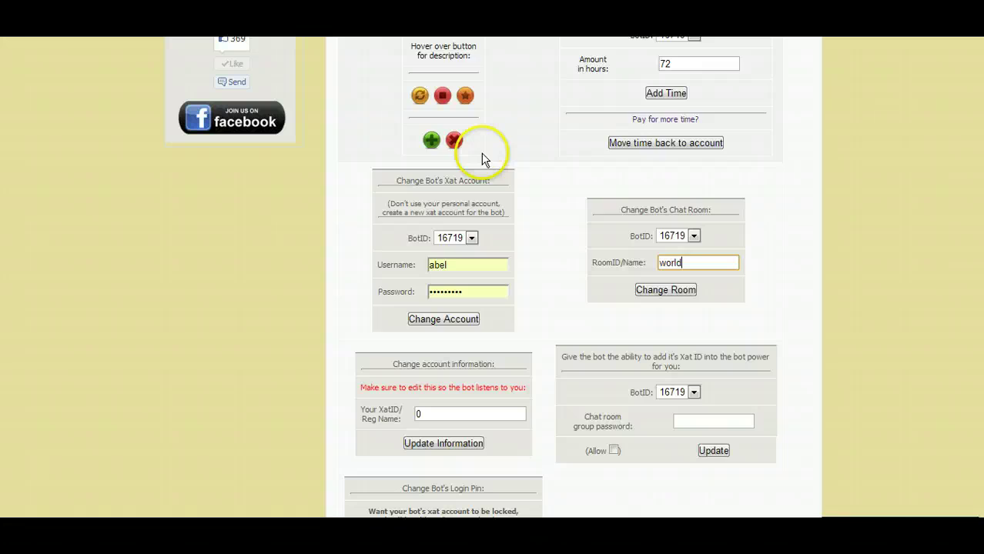
click(676, 294)
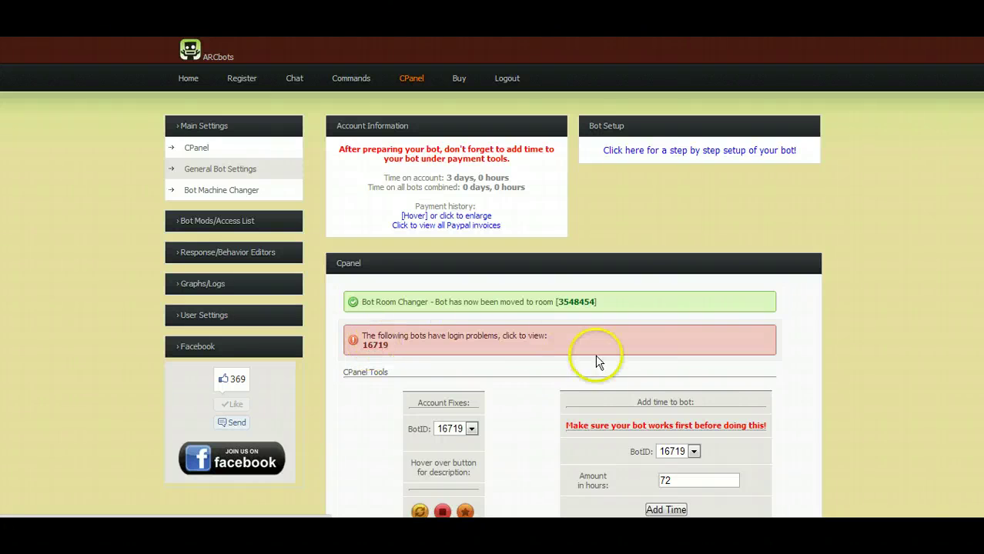
Enter the bot's own xat username and password under Change Bot's Xat Account and submit.
scroll(976, 126, down, 3)
scroll(976, 125, down, 5)
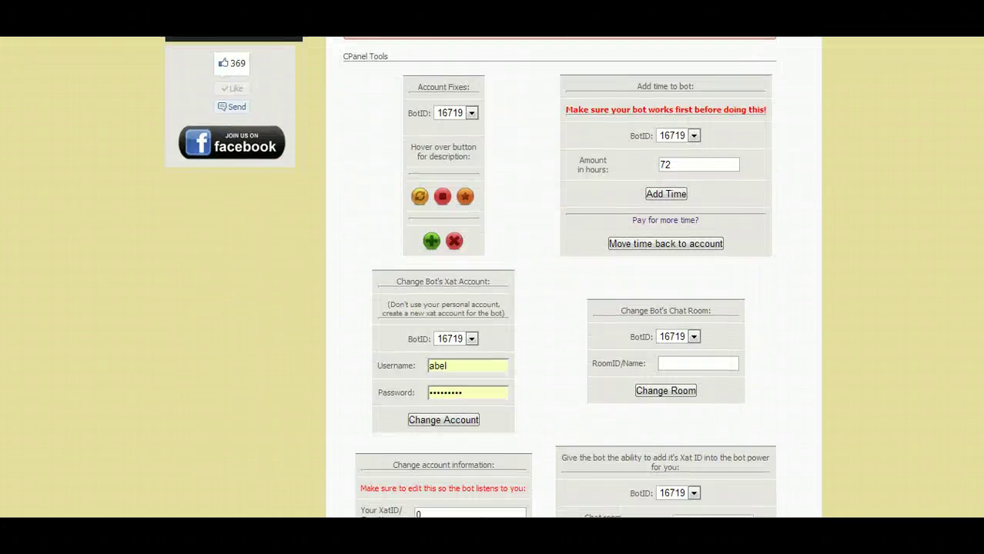
scroll(573, 277, down, 1)
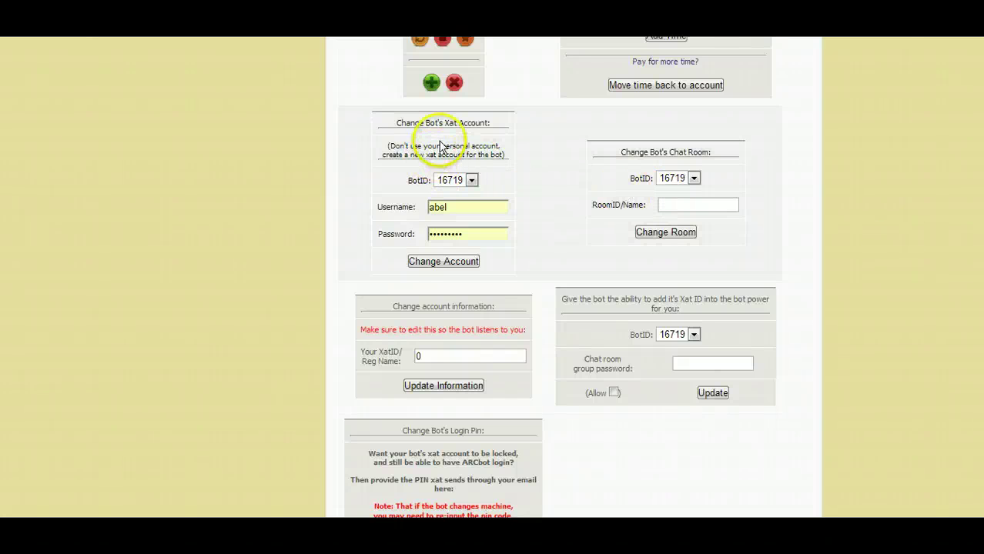
click(394, 128)
drag(394, 128, 482, 122)
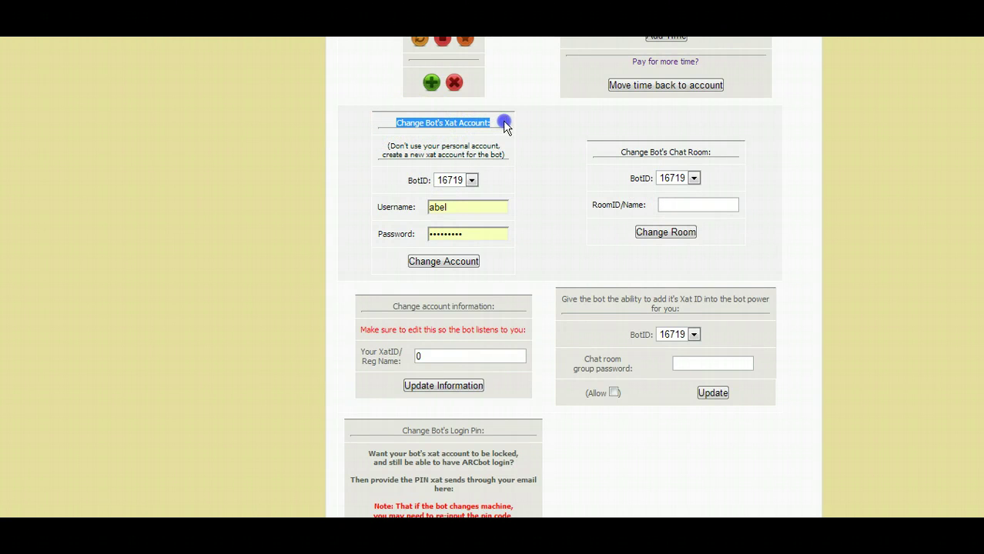
click(463, 214)
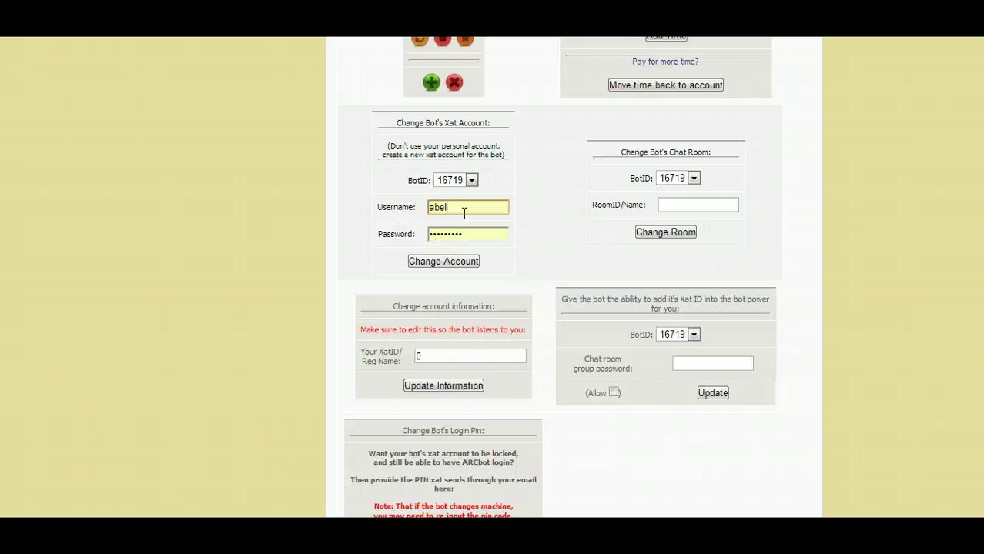
click(460, 260)
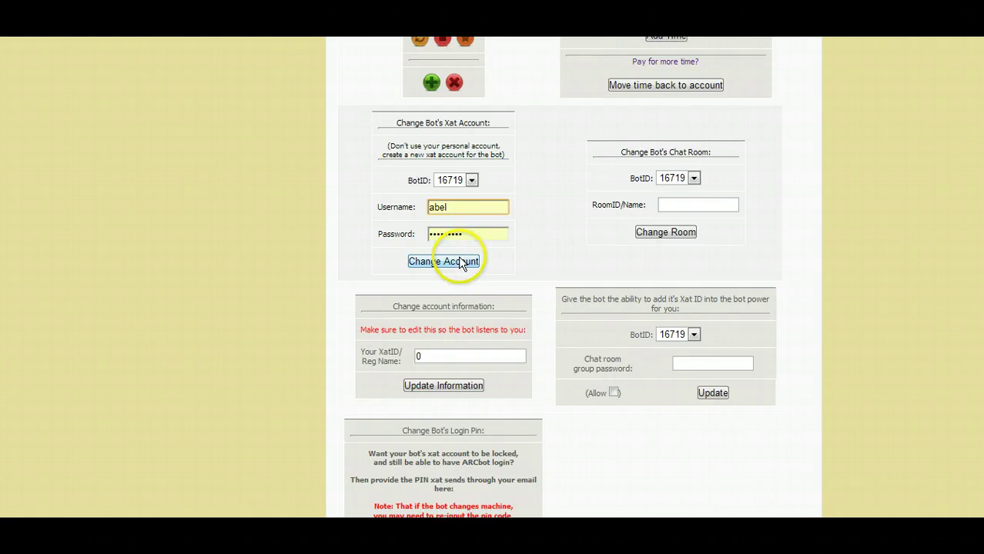
click(458, 208)
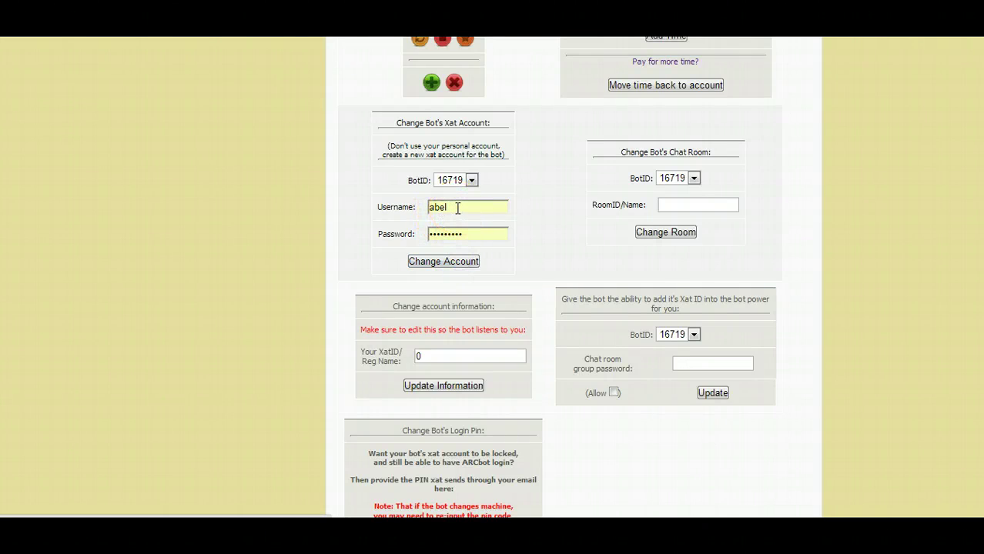
click(454, 263)
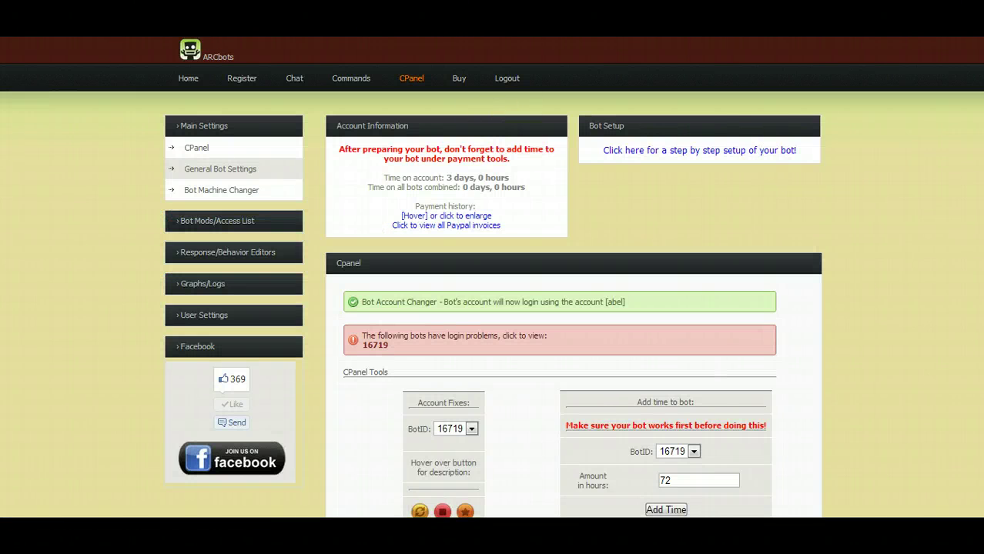
Enter your xat ID in Your XatID/Reg Name and save it with Update Information.
scroll(920, 187, down, 2)
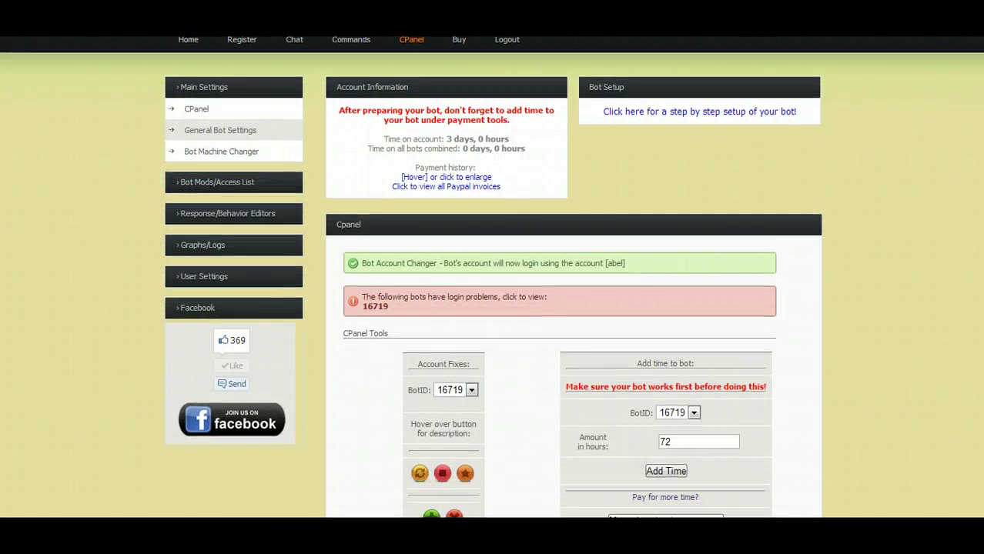
scroll(537, 321, down, 10)
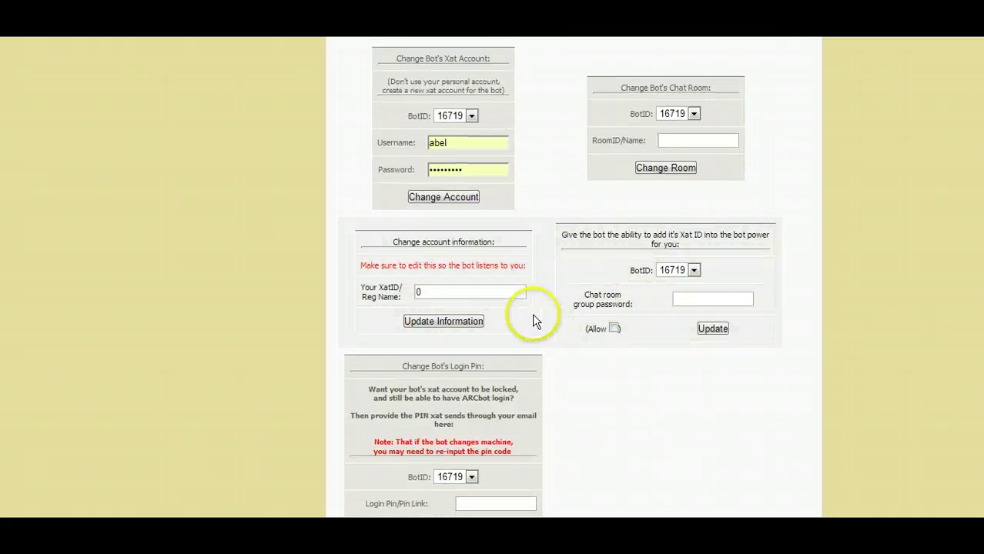
click(439, 291)
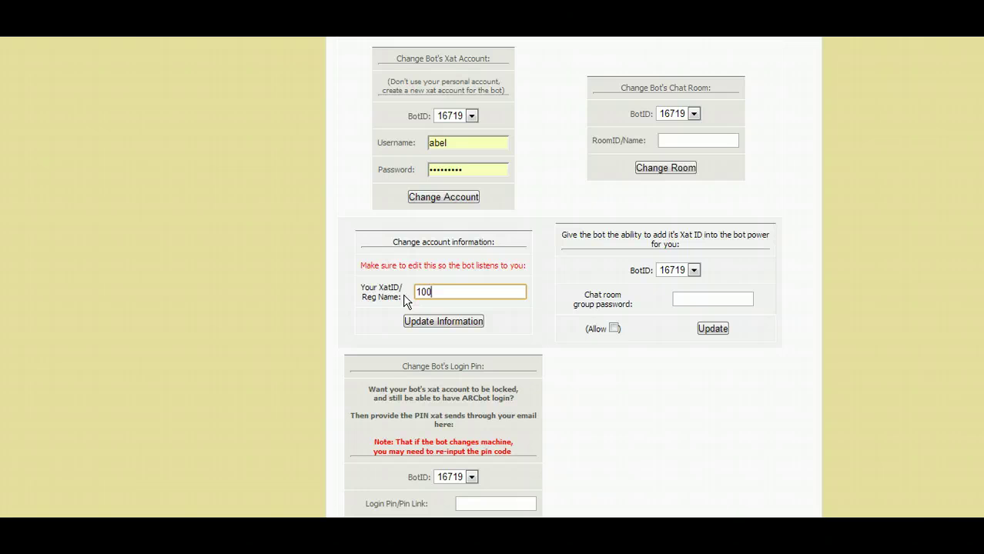
click(432, 321)
click(463, 320)
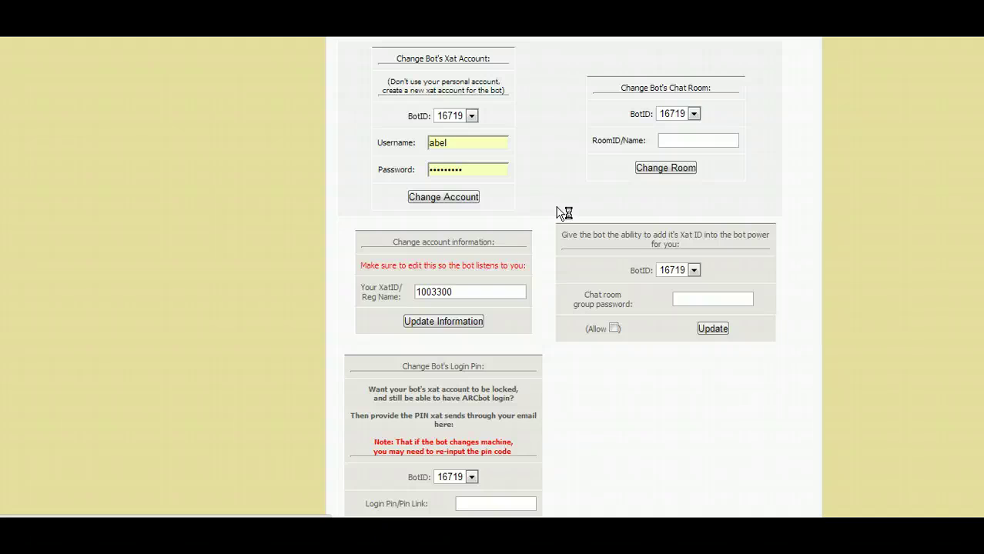
scroll(564, 213, down, 5)
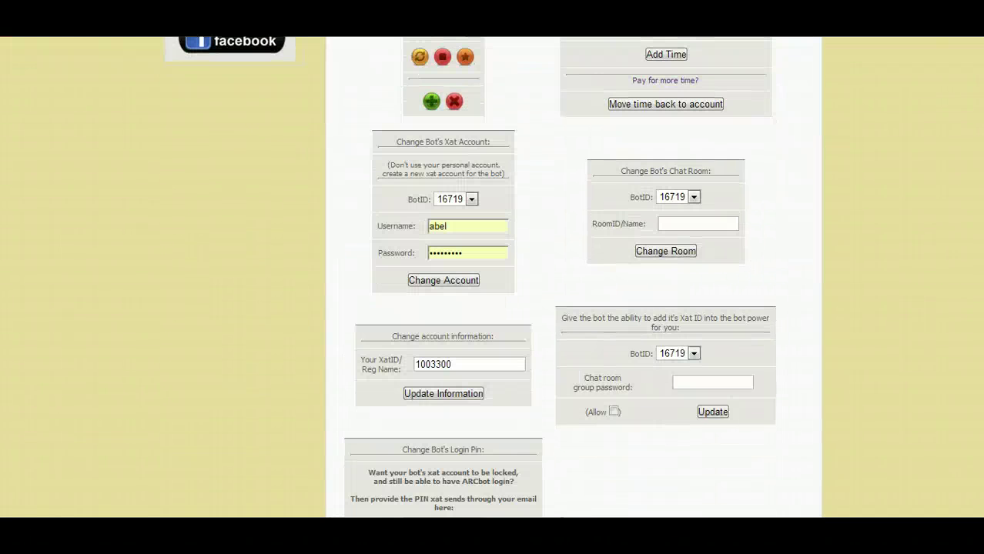
scroll(574, 277, down, 2)
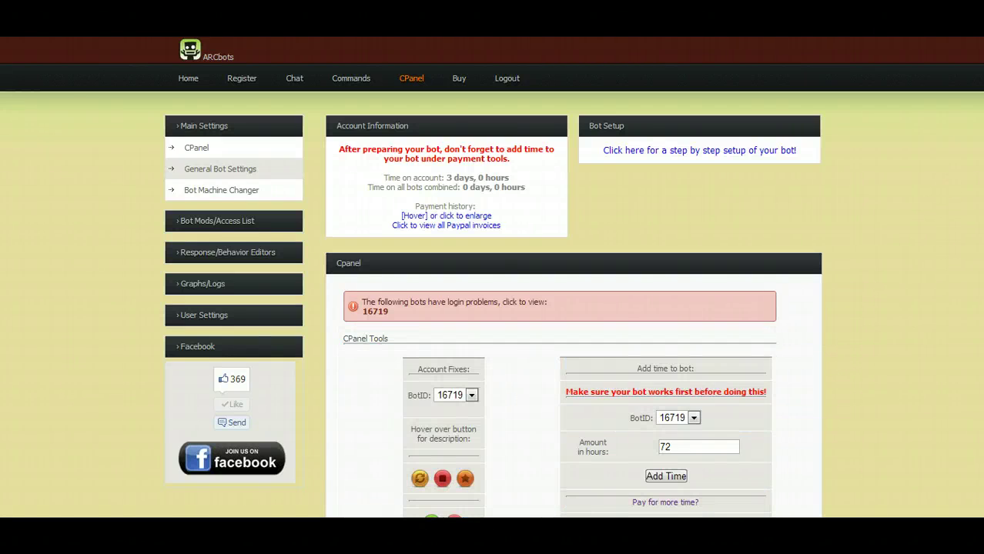
Tick Allow beside Enable sending pins?, apply it, and check the confirmation that pins are allowed.
scroll(493, 277, down, 7)
scroll(492, 277, down, 3)
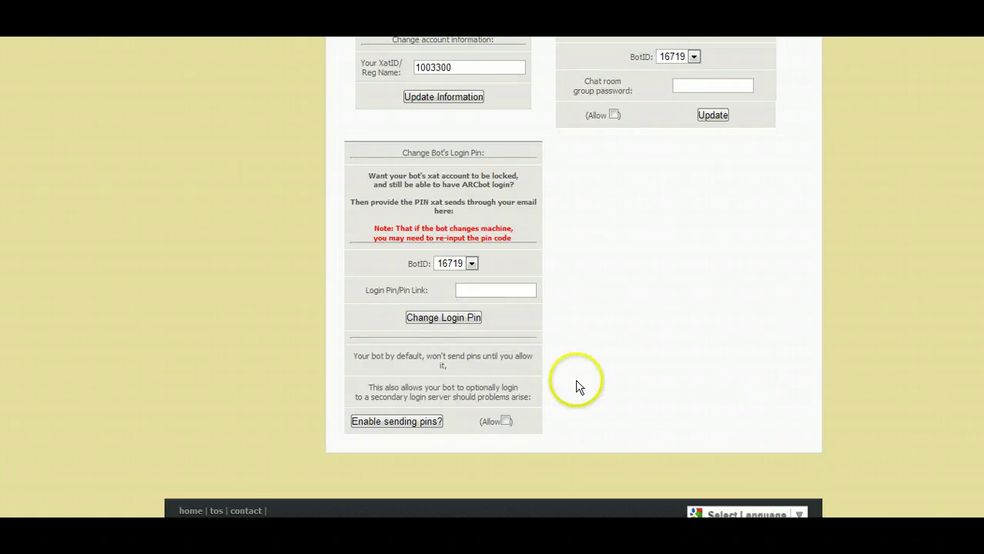
click(506, 422)
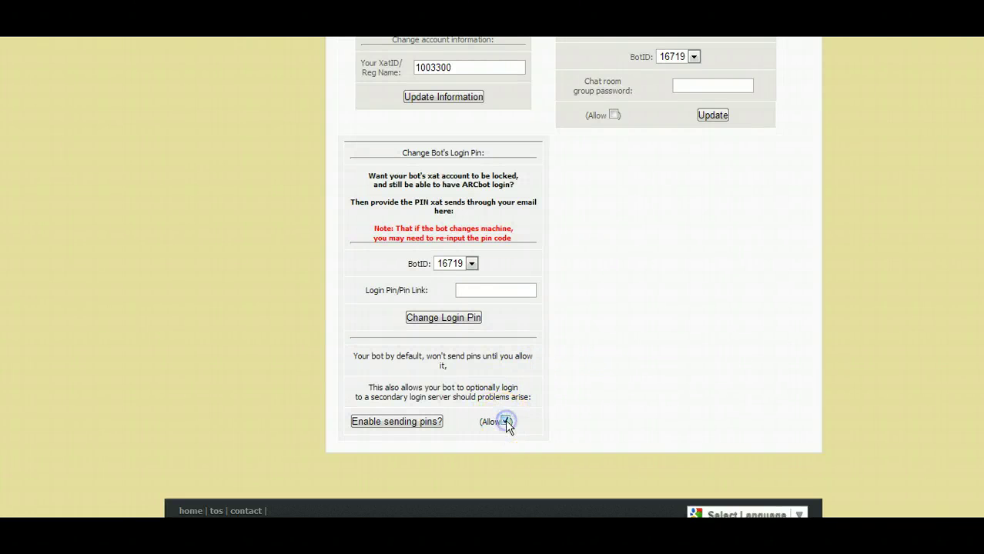
drag(396, 155, 499, 159)
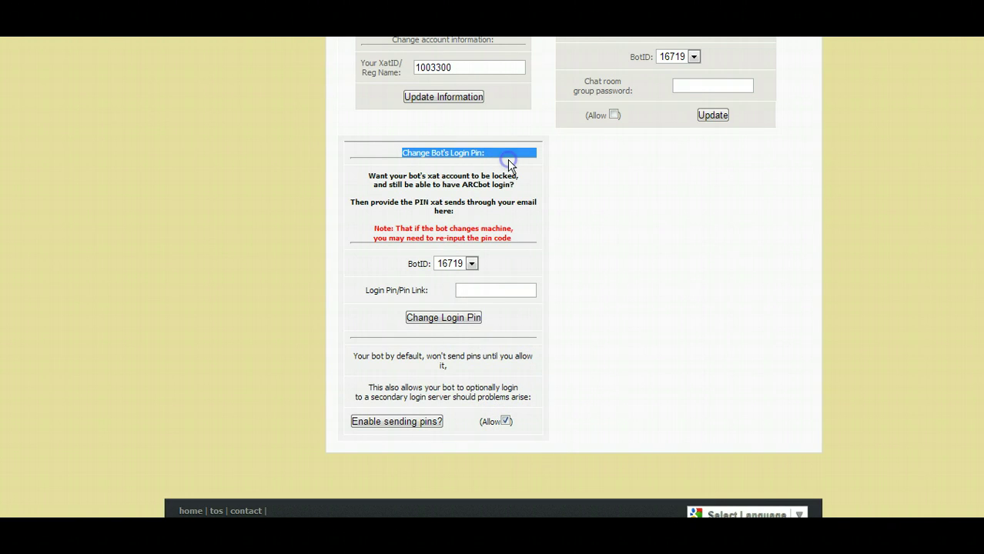
click(416, 424)
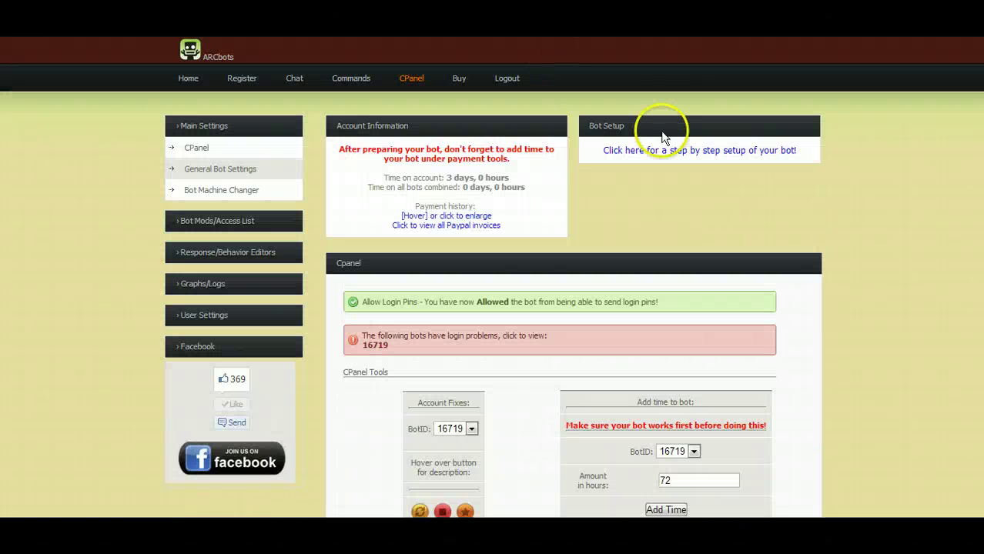
scroll(493, 277, down, 10)
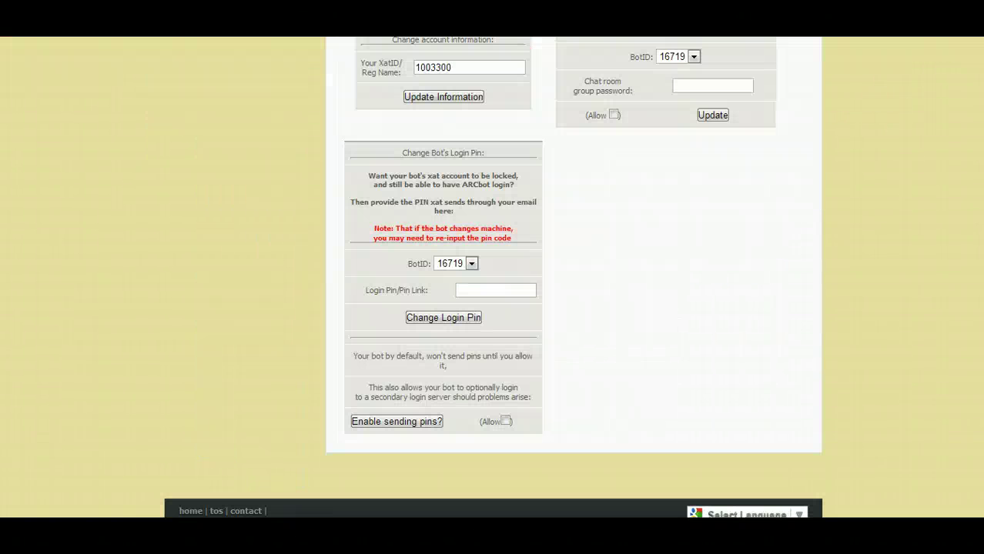
scroll(493, 277, up, 10)
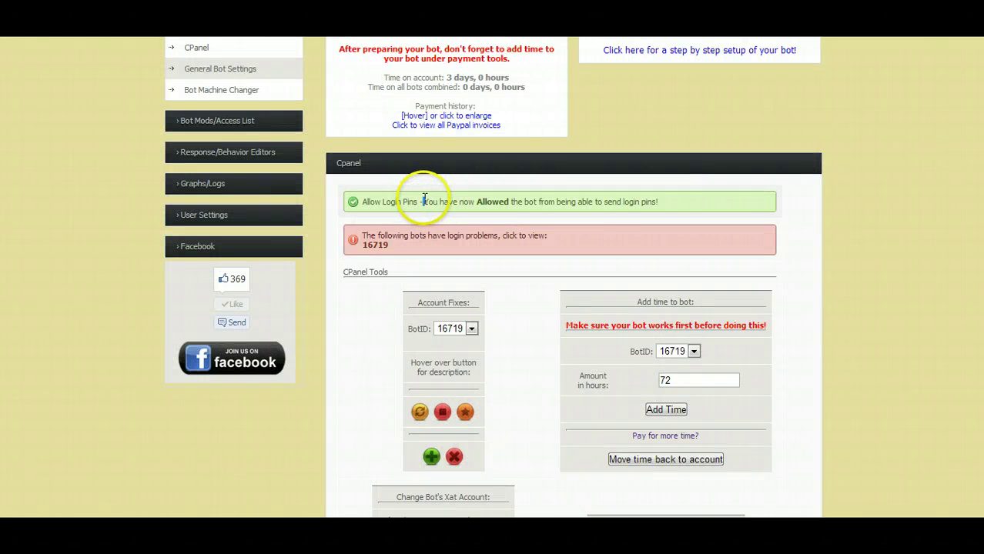
drag(422, 202, 659, 204)
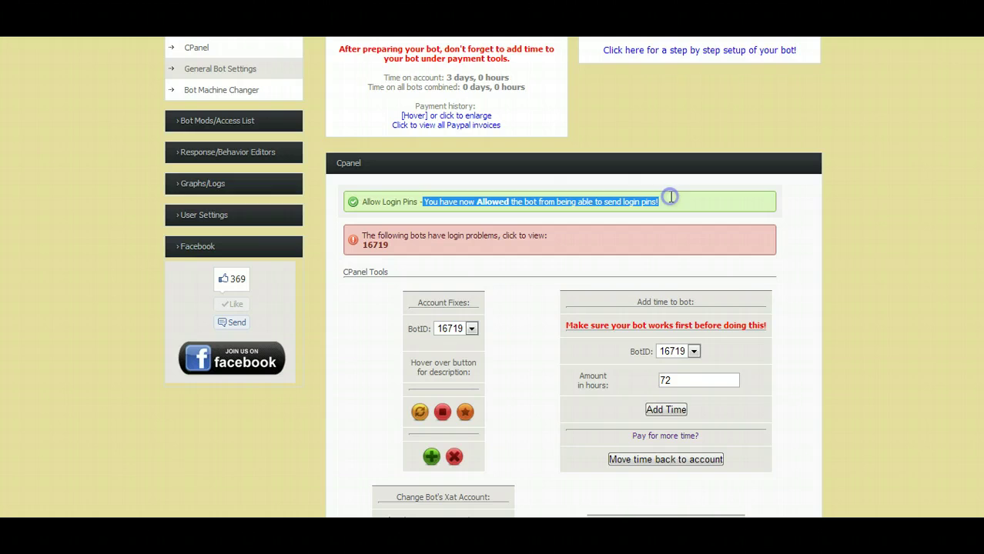
click(224, 216)
Collapse the user settings and send '(bot)' as a message in the xat World chat.
click(224, 216)
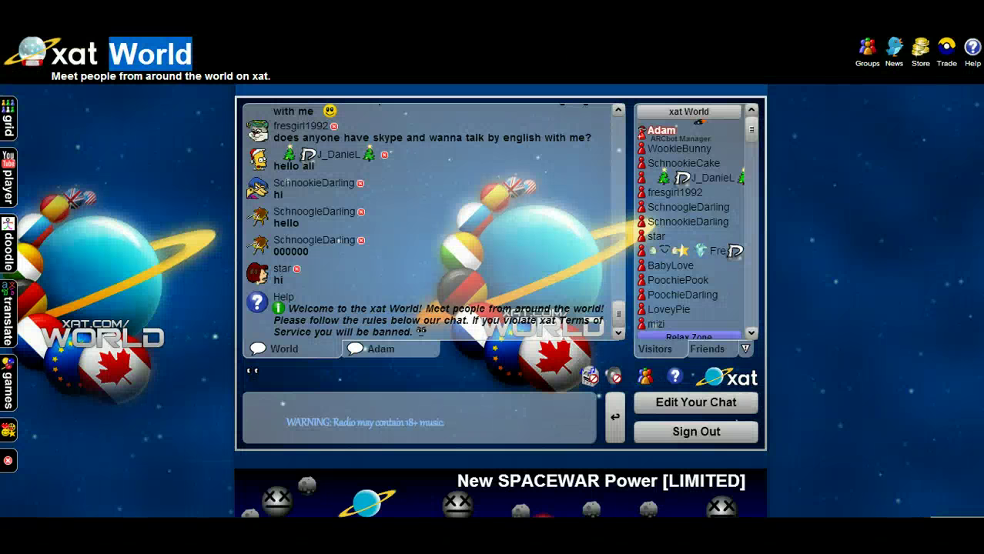
click(345, 398)
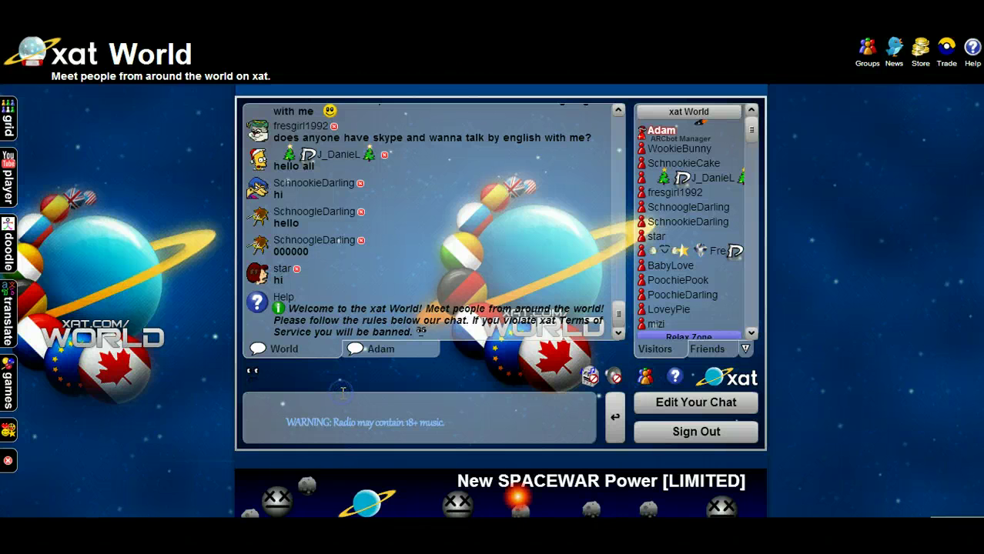
text((bot)
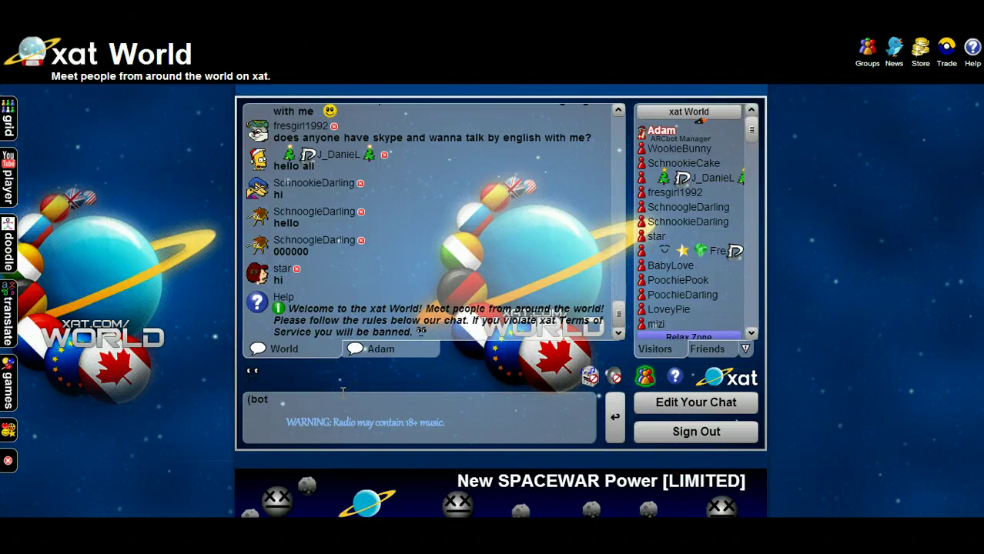
text())
key(Return)
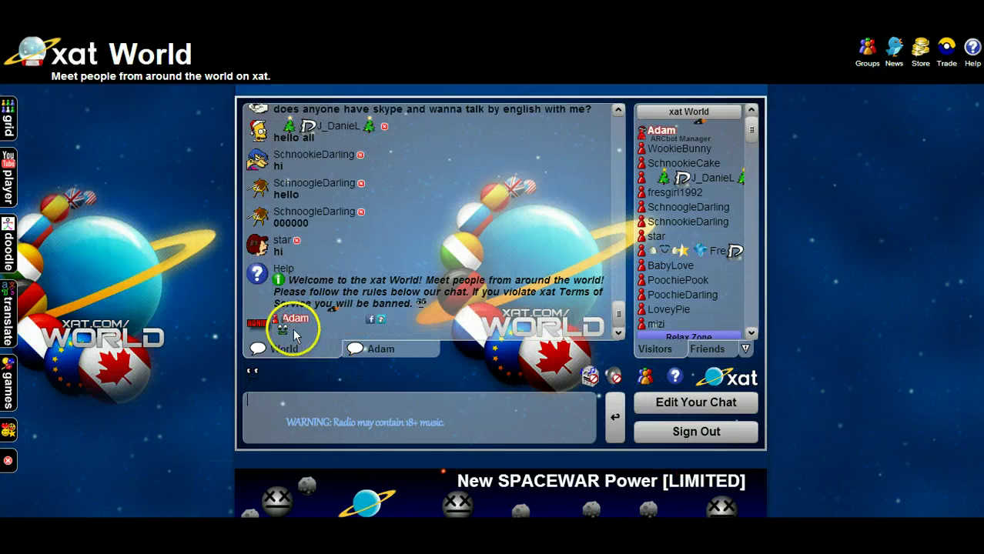
Assign the bot power to the chat group and dismiss the confirmation.
click(279, 328)
click(451, 323)
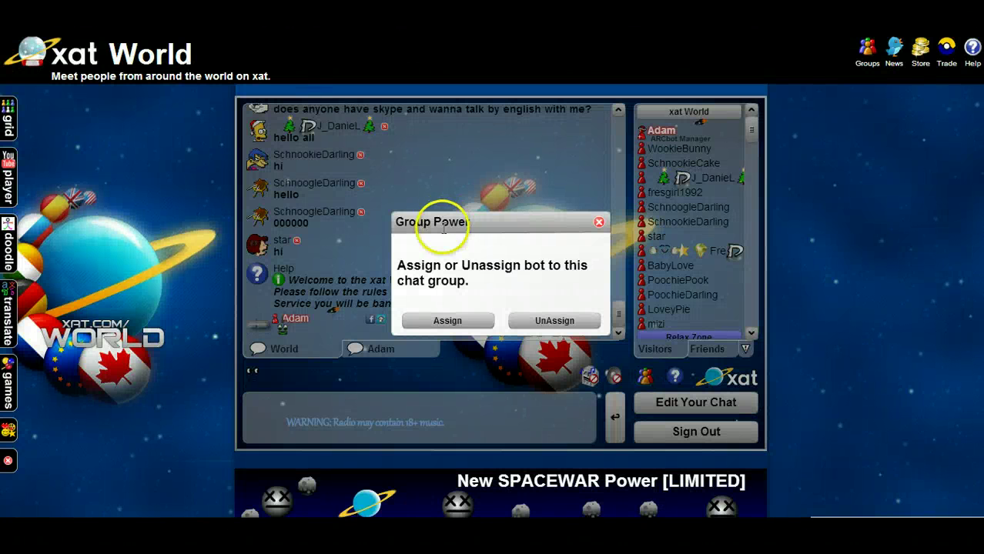
click(450, 320)
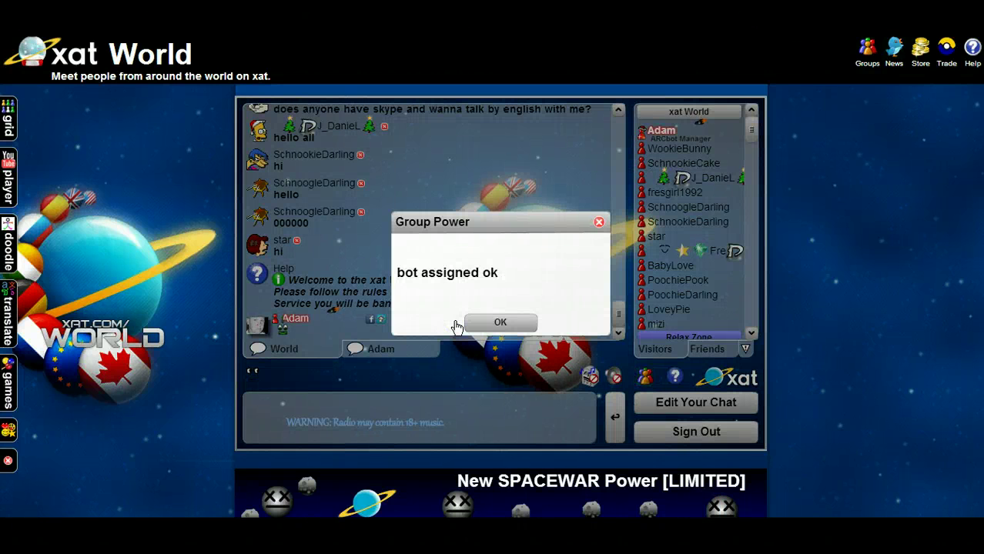
click(498, 322)
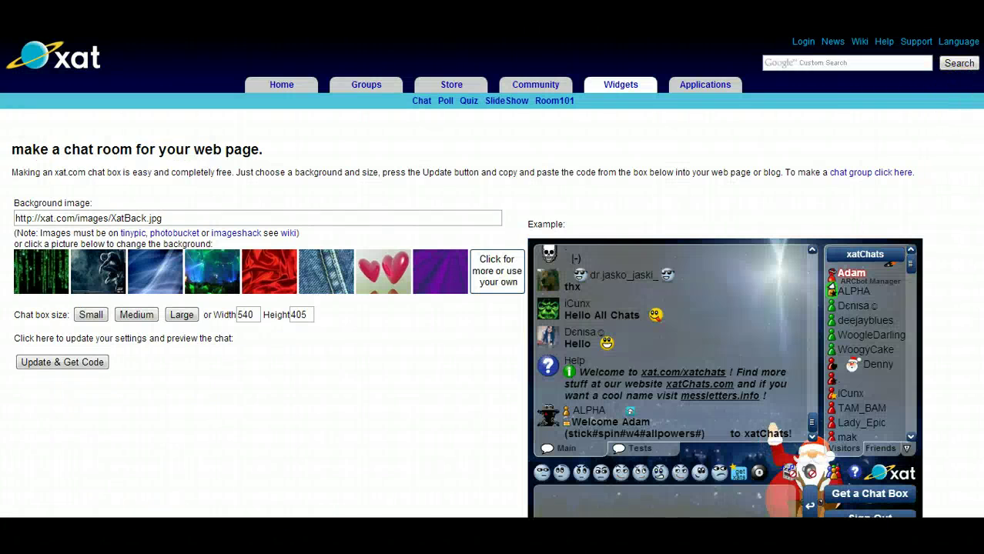
Open the bot power's settings in the powers list, then close the Bot's Xat ID popup without saving.
scroll(493, 308, down, 3)
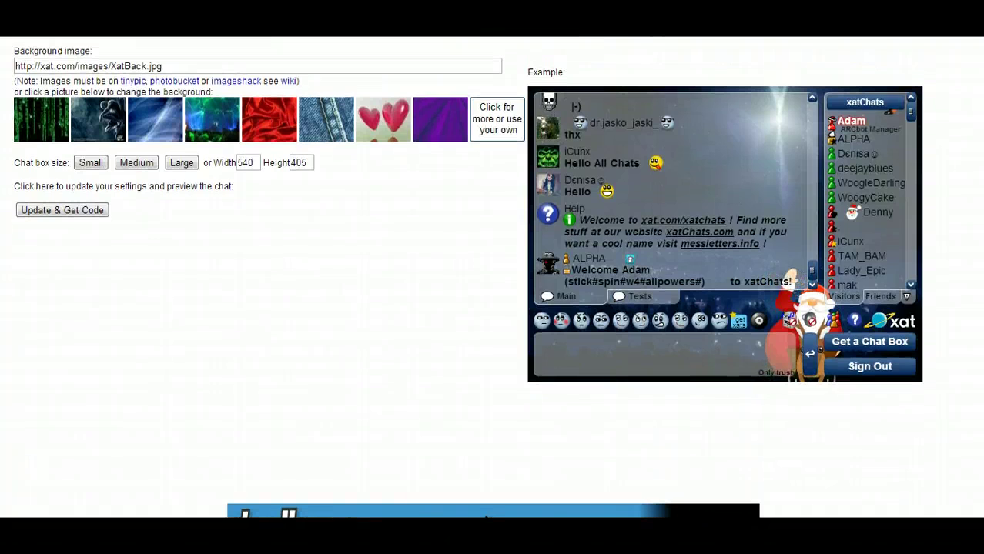
scroll(493, 278, down, 2)
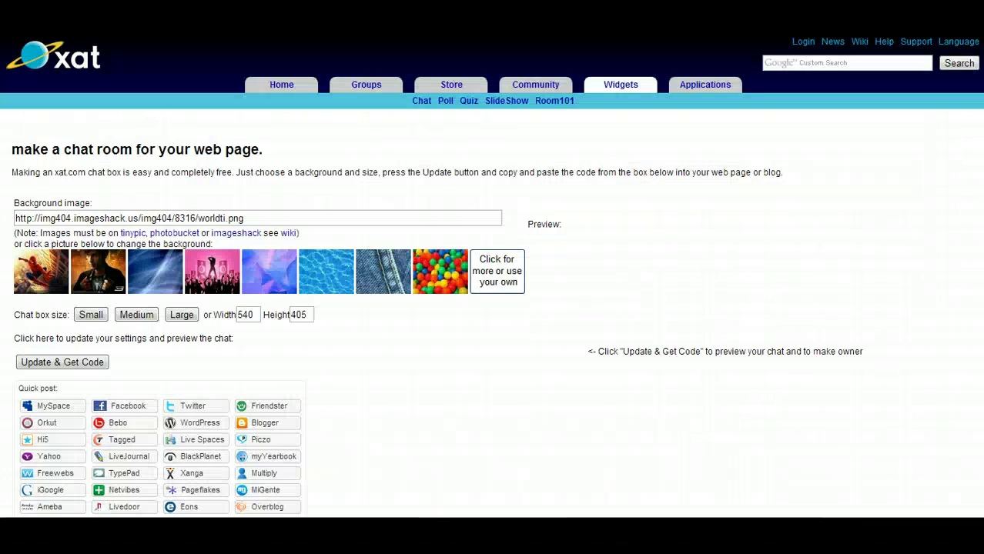
scroll(493, 277, down, 15)
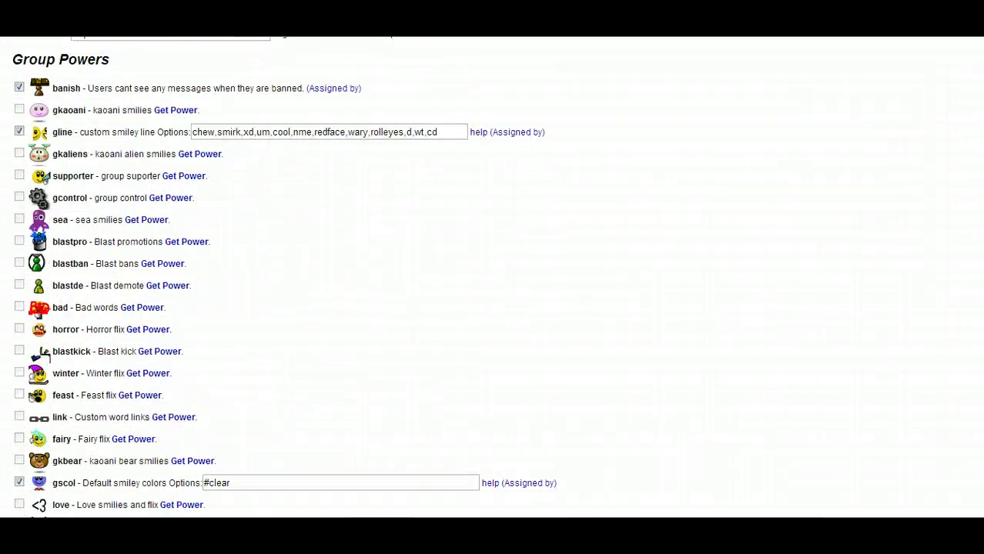
scroll(493, 277, down, 12)
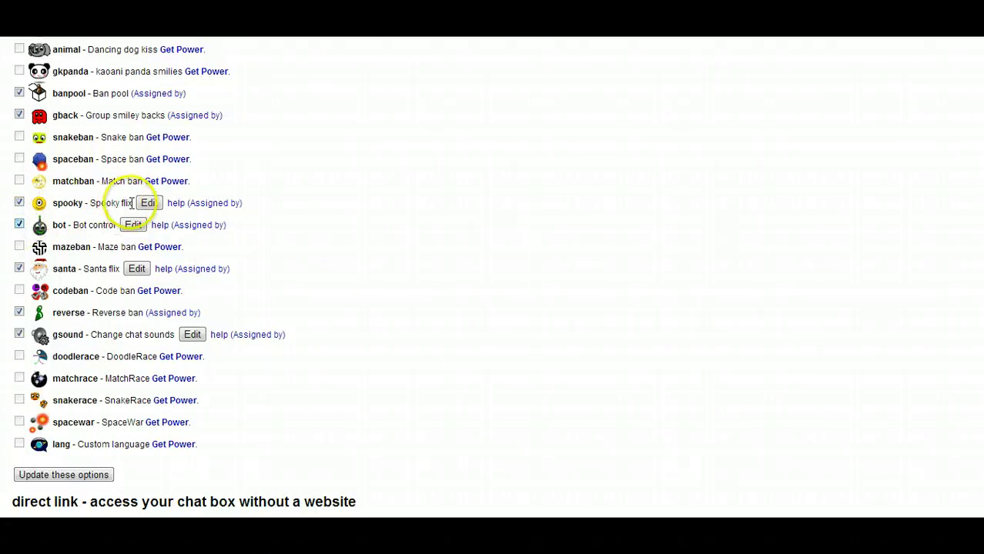
click(134, 225)
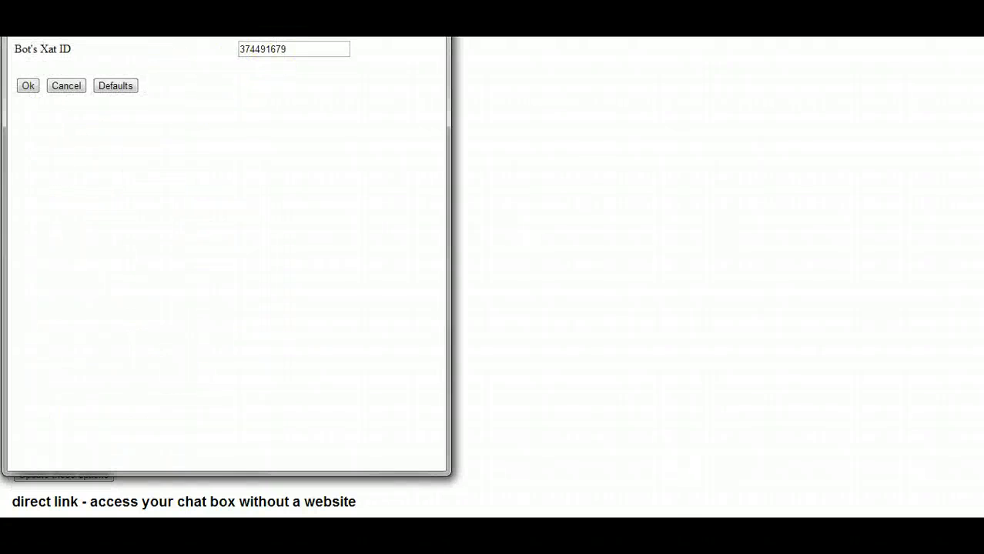
click(276, 53)
drag(233, 46, 196, 58)
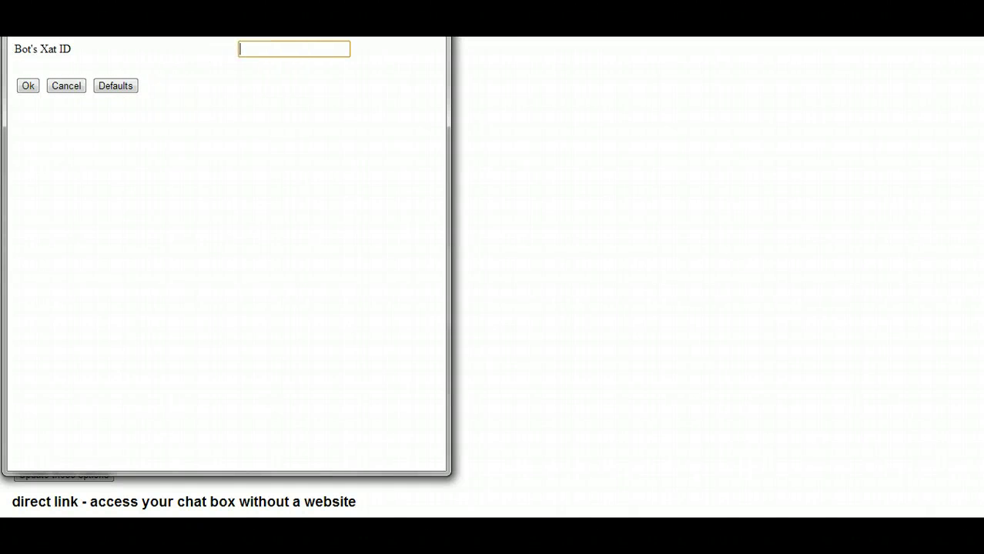
key(Return)
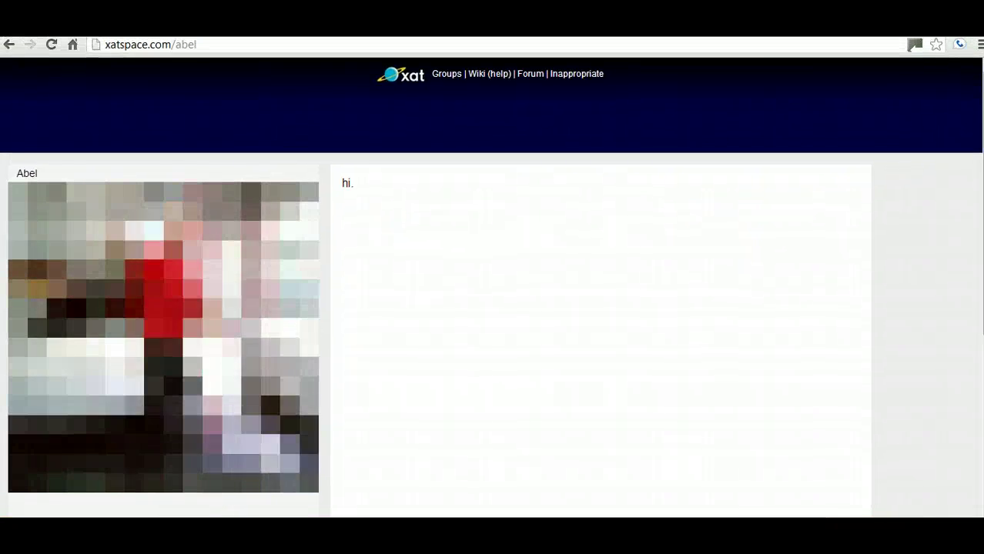
Select and copy the bot's numeric id= value from the profile page's web address.
double_click(179, 44)
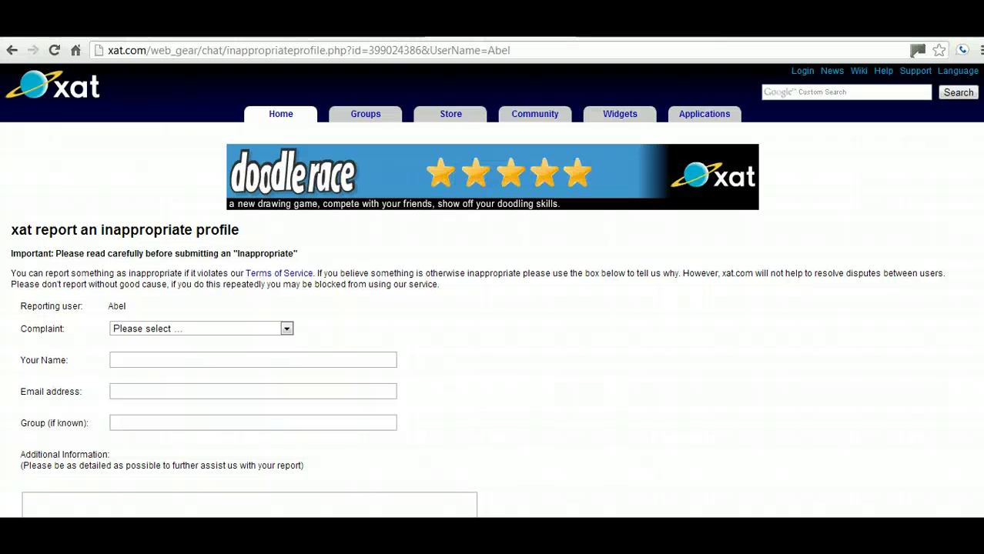
drag(372, 49, 367, 50)
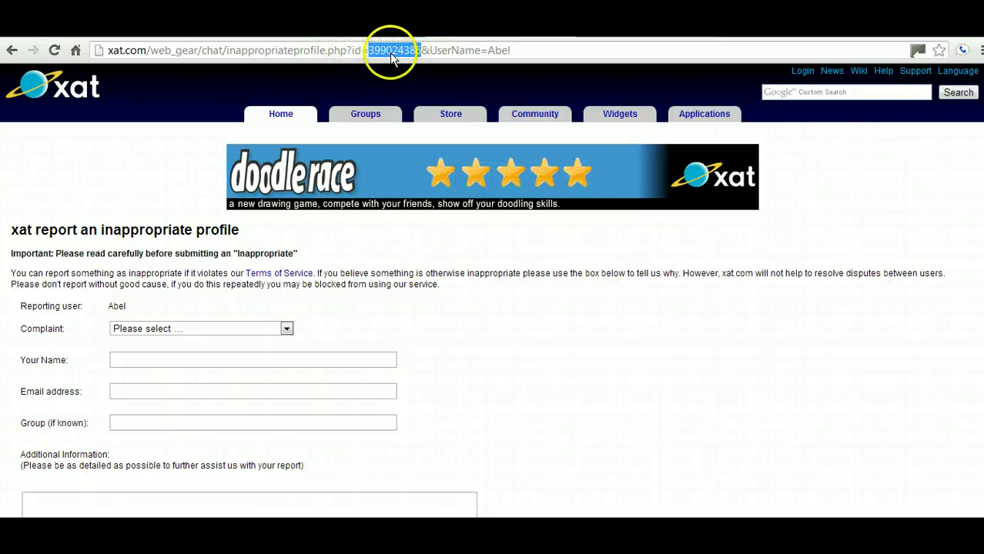
drag(392, 57, 392, 35)
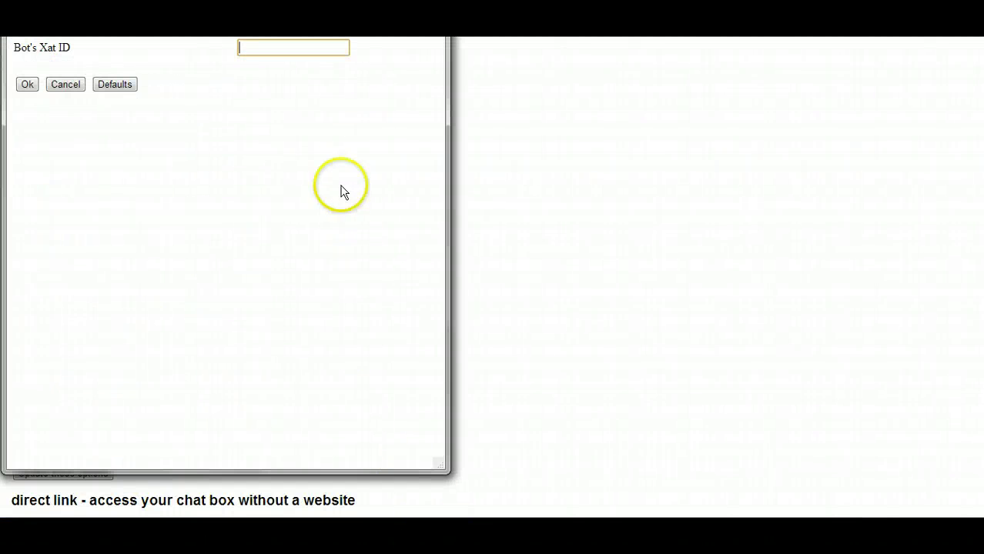
Paste the copied ID into the Bot's Xat ID field, confirm it and update the power options.
click(291, 47)
text(399024386)
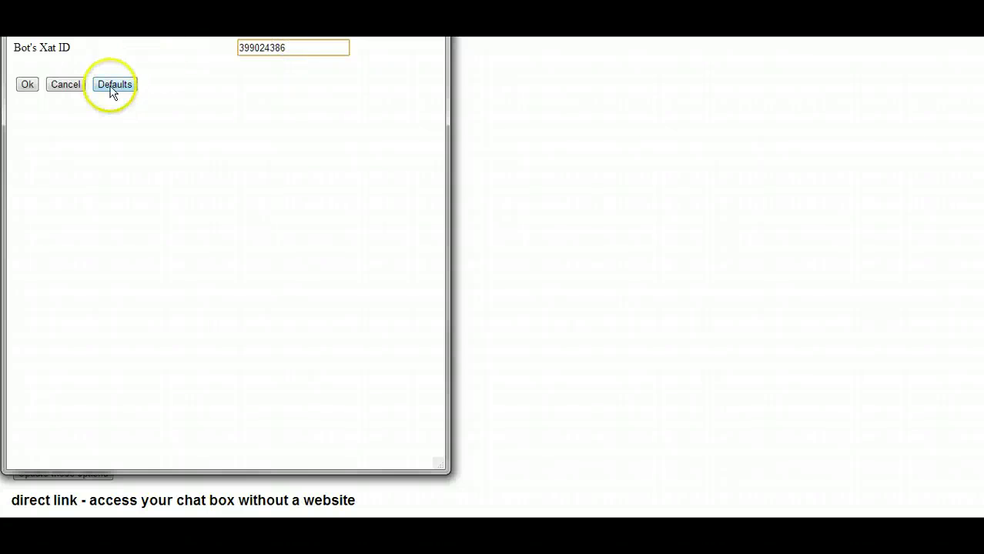
click(29, 86)
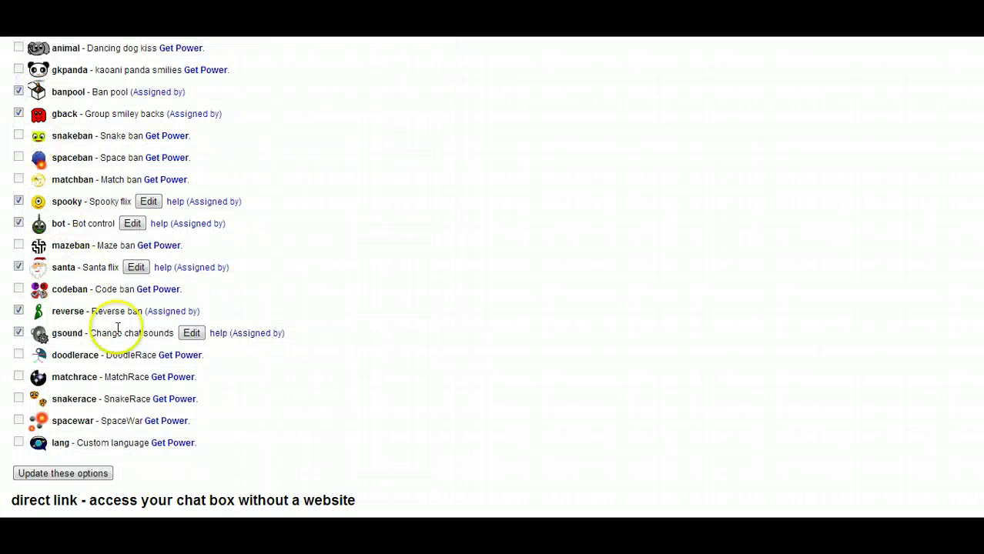
click(94, 472)
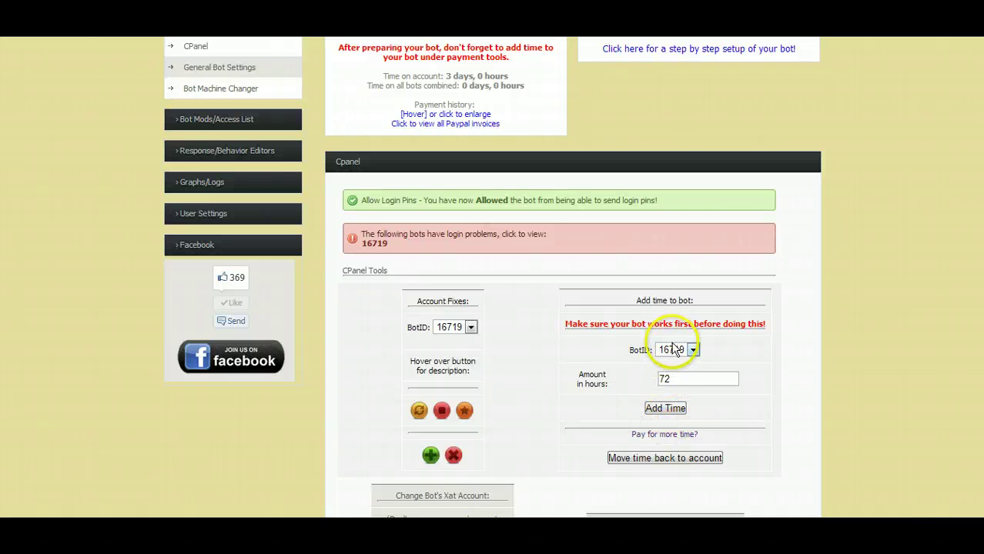
Add 72 hours of time to bot 16719 and restart it with the Bot Restarter.
click(659, 416)
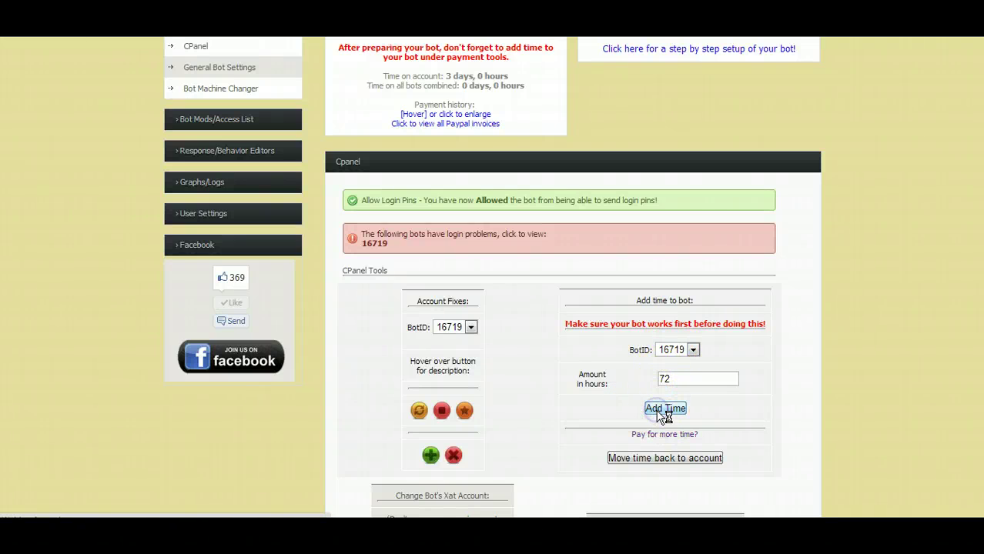
click(572, 382)
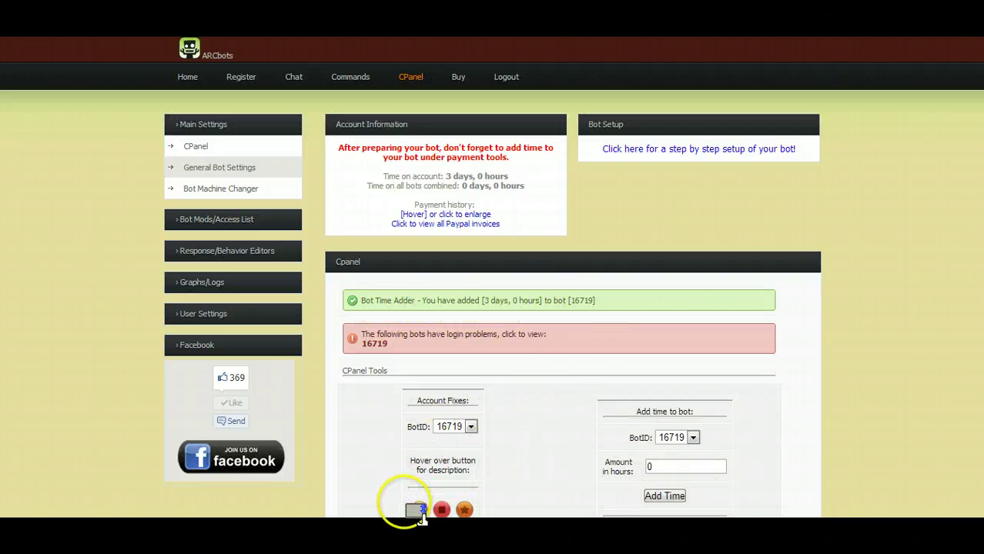
mouse_move(417, 512)
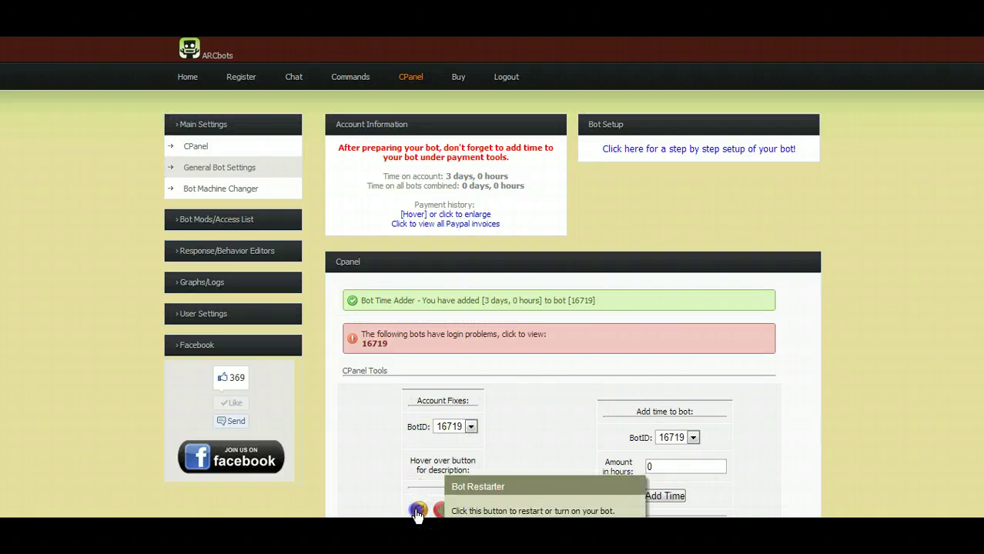
click(417, 513)
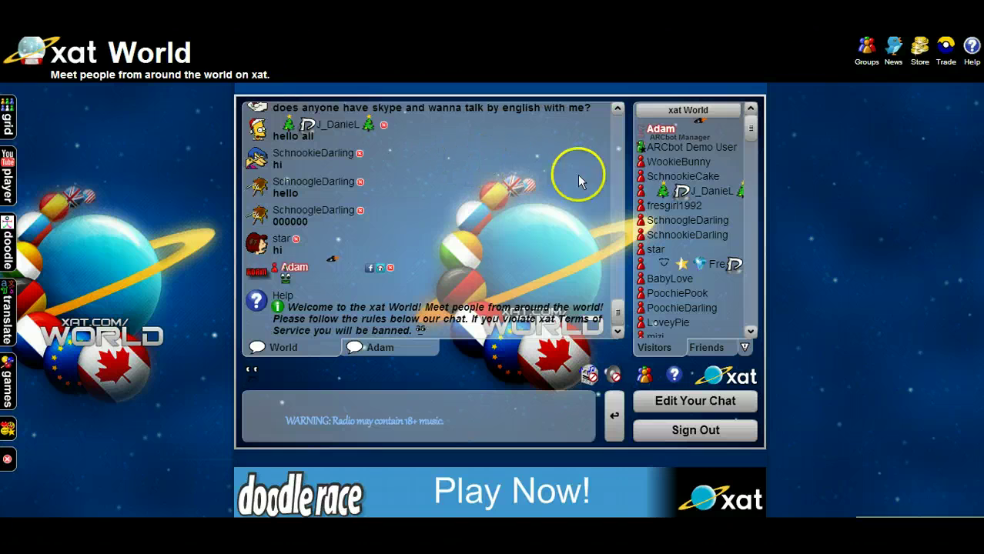
Send a first !modlevel test message, then make ARCbot Demo User an owner of the chat.
click(660, 149)
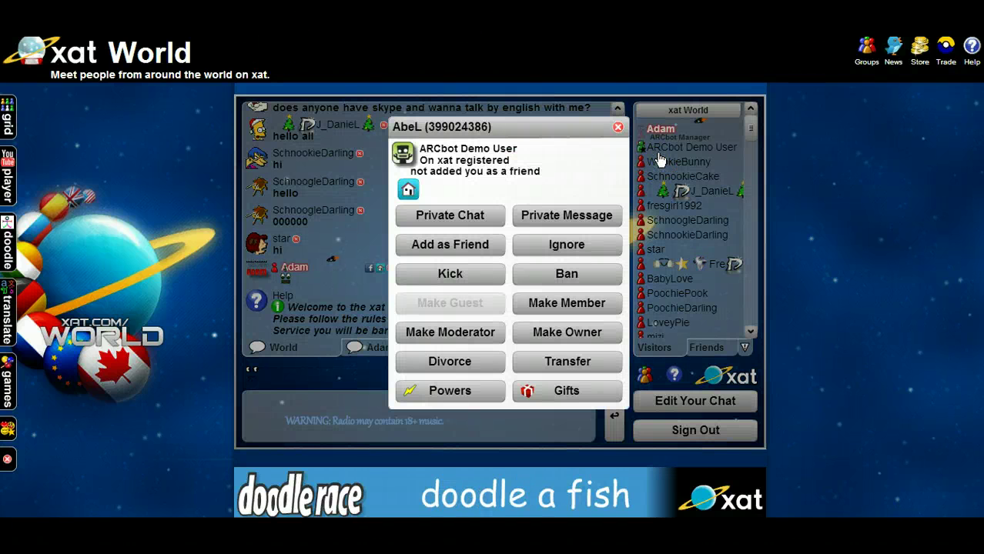
click(581, 216)
click(463, 416)
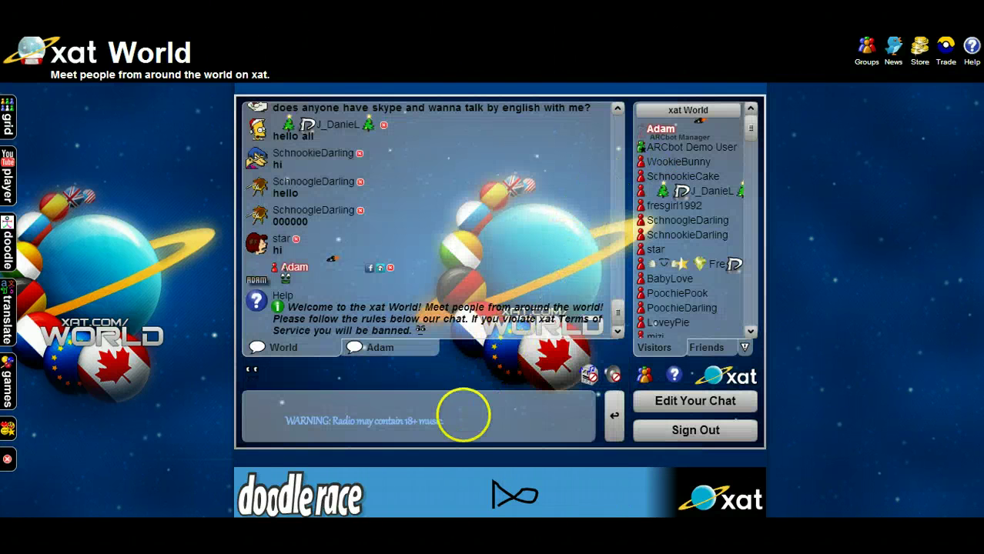
text(!mod)
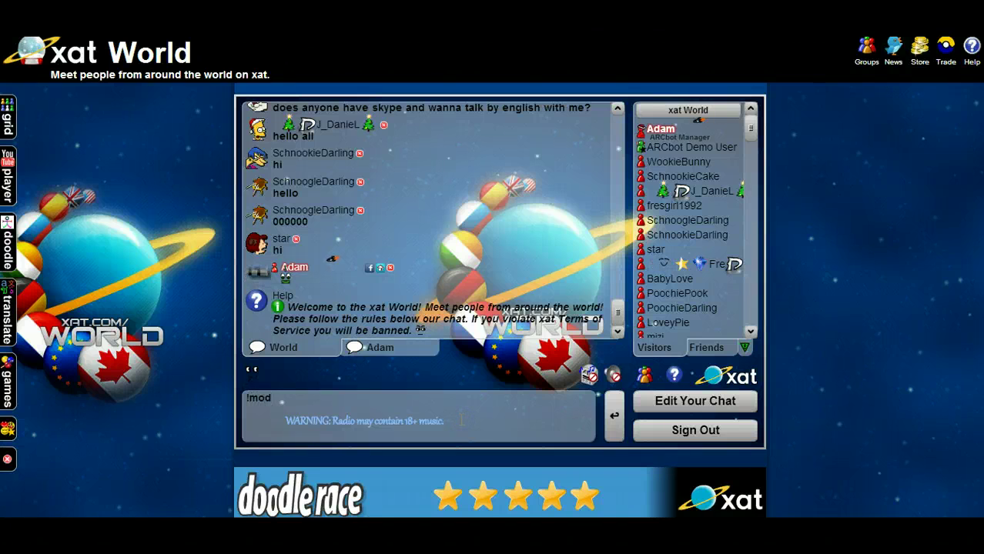
text(level)
key(Return)
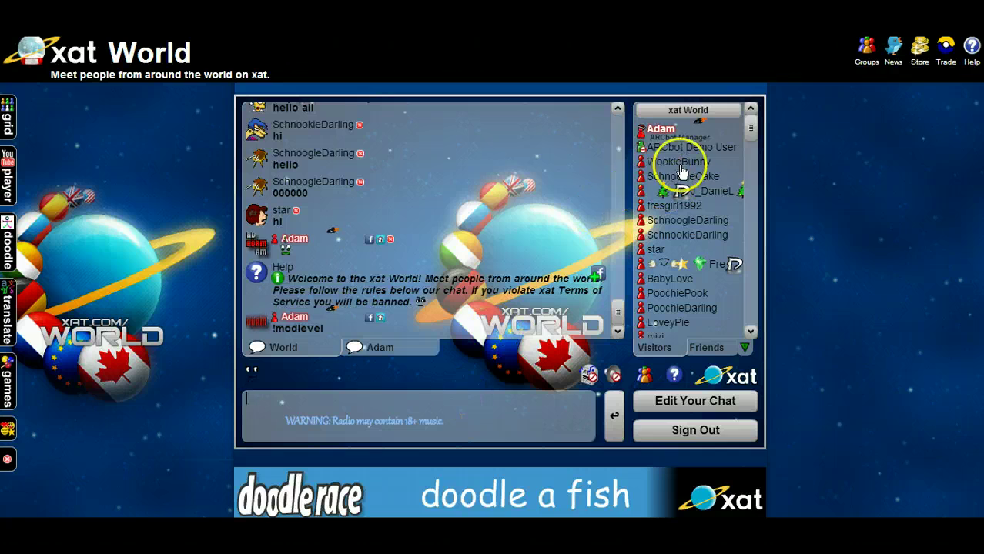
click(689, 147)
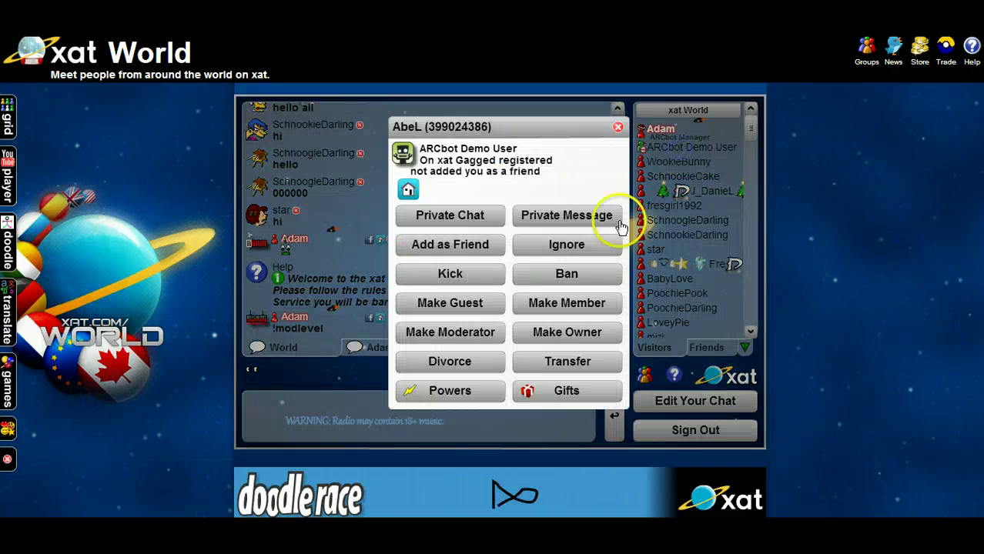
click(573, 334)
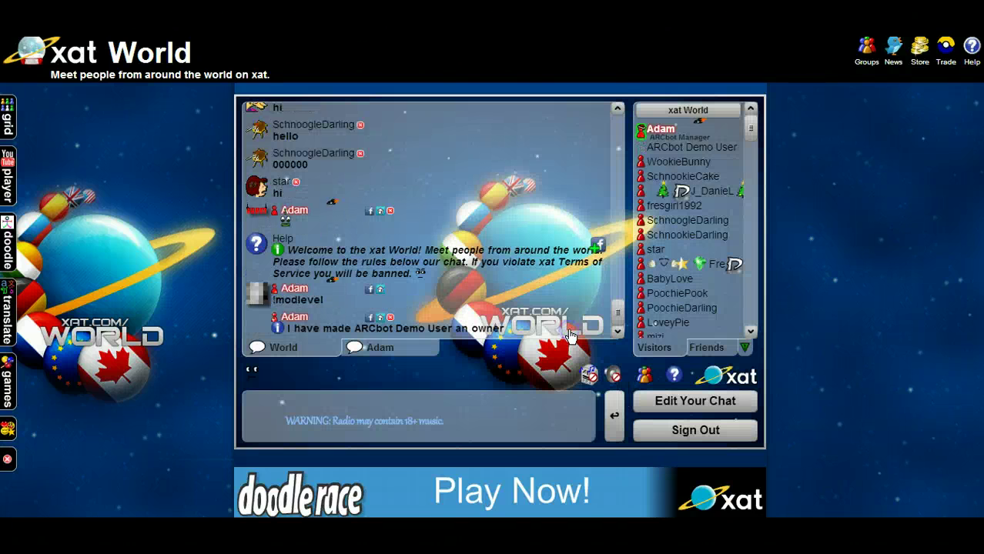
Send !modlevel, '!say .' and !modlevel again in the chat to get the bot's reply.
click(483, 425)
text(!modle)
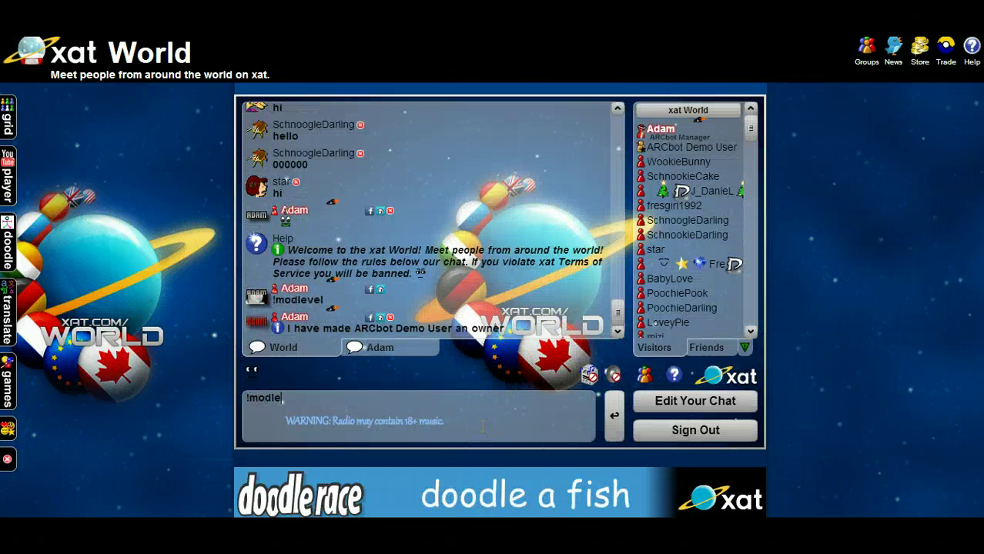
text(vel)
key(Return)
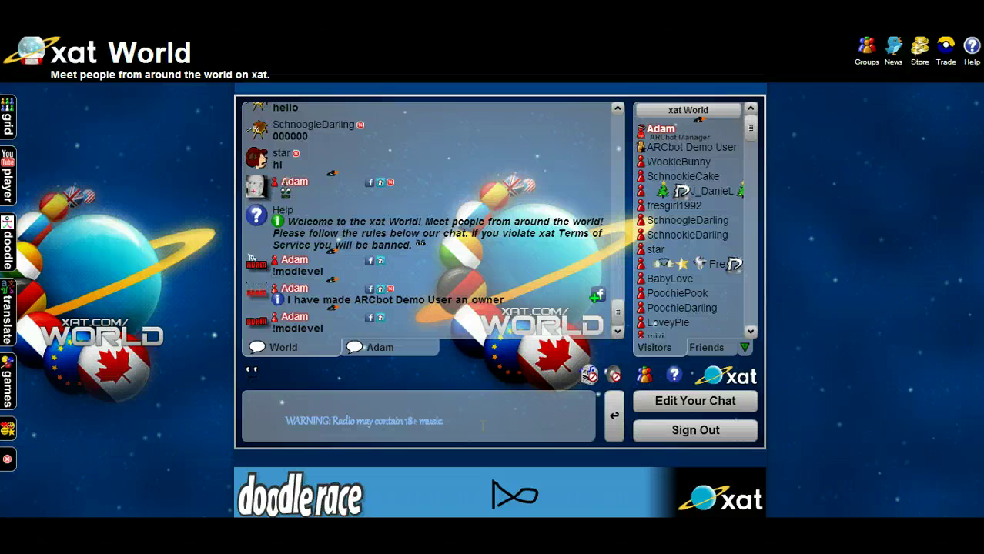
text(!say .)
key(Return)
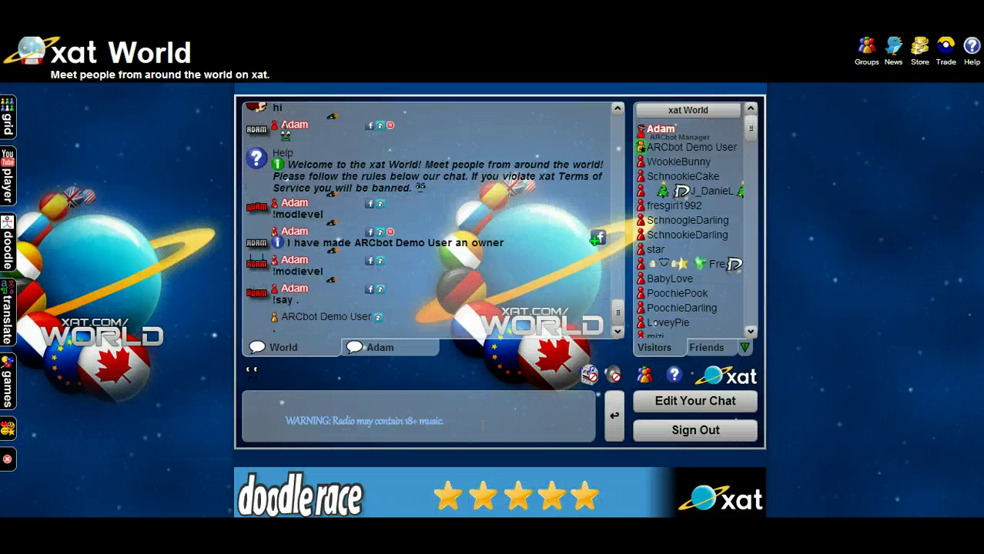
text(!modle)
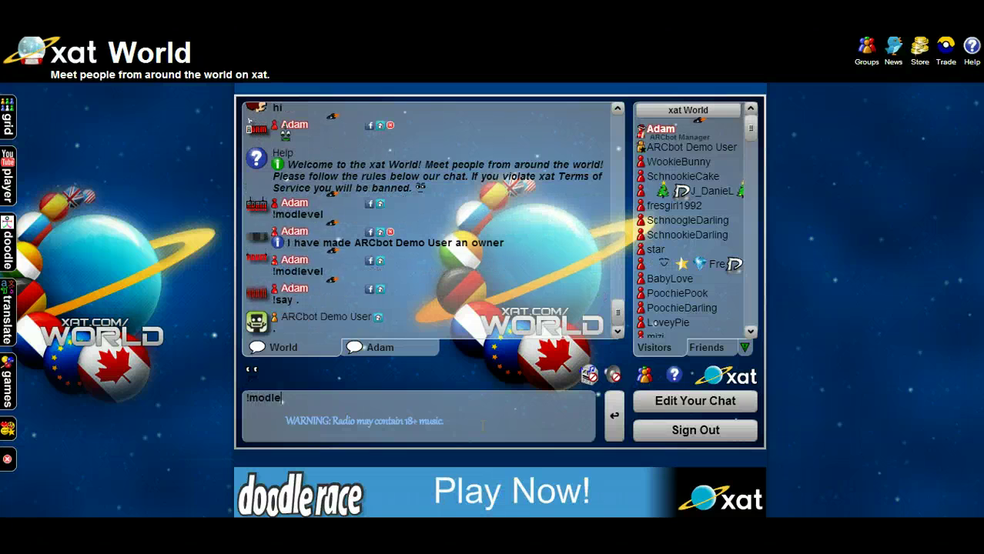
text(vel)
key(Return)
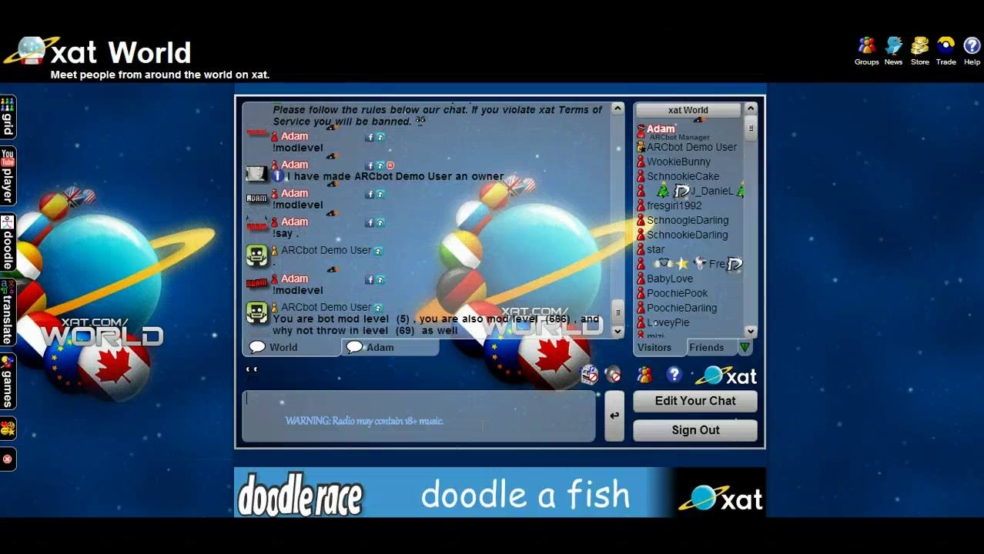
Highlight the mod level 666 and bot mod level 5 values in the bot's reply.
double_click(558, 319)
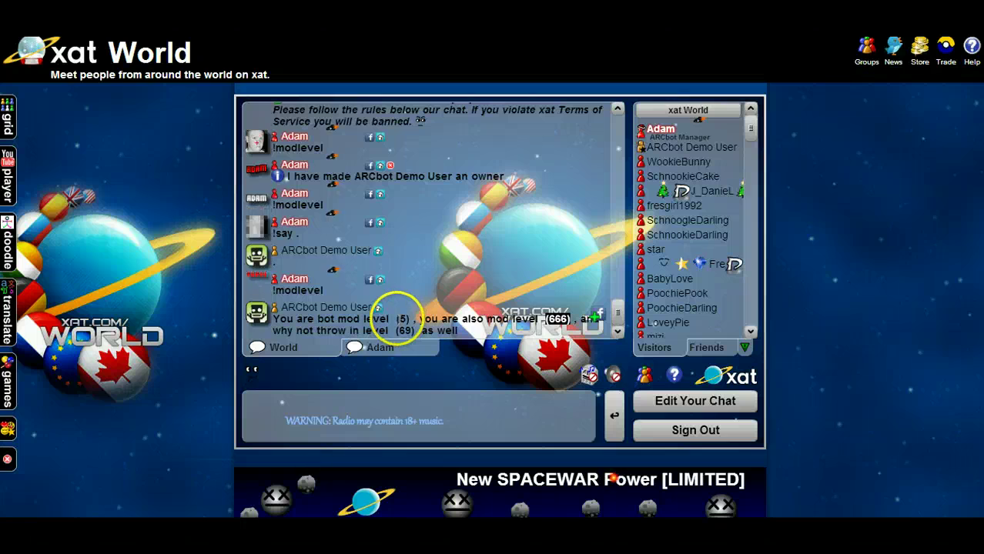
double_click(402, 319)
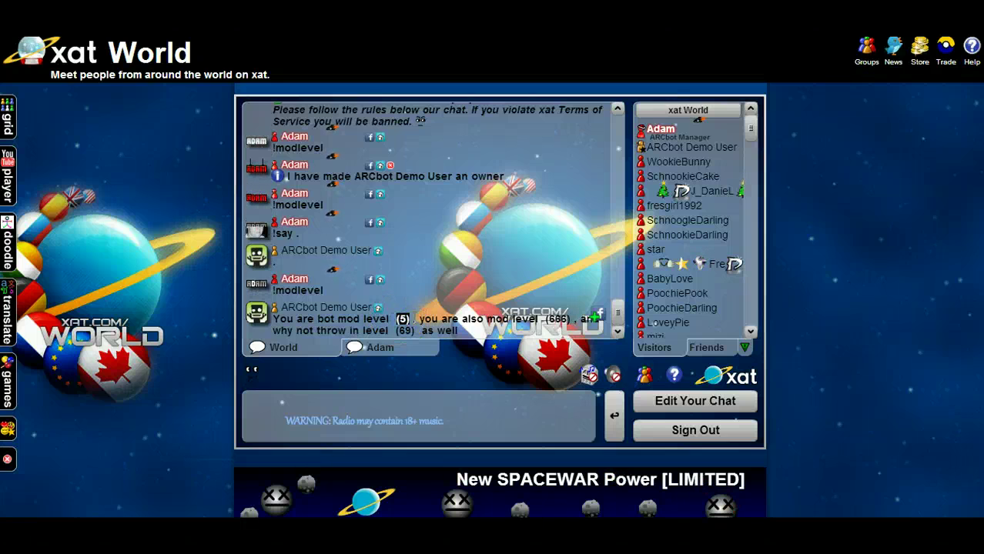
click(363, 406)
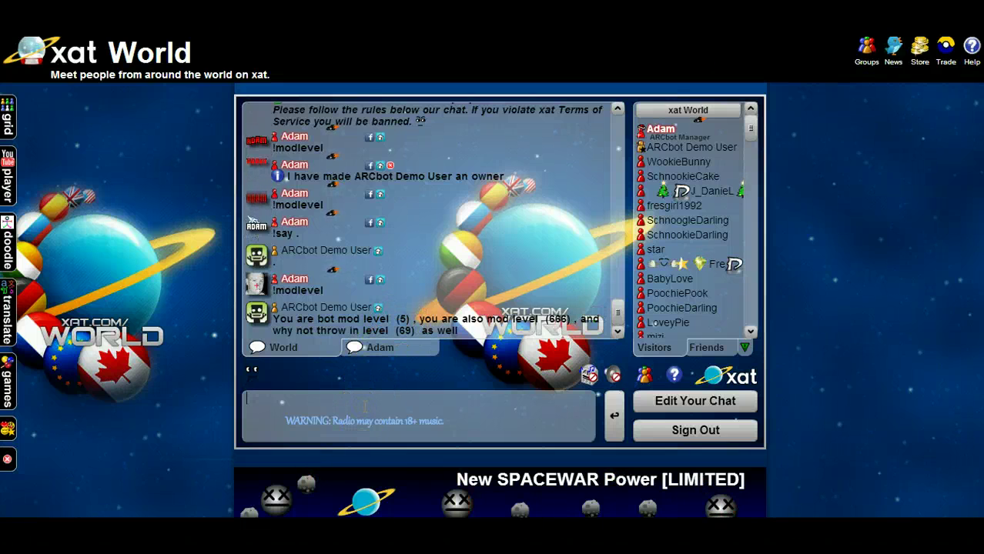